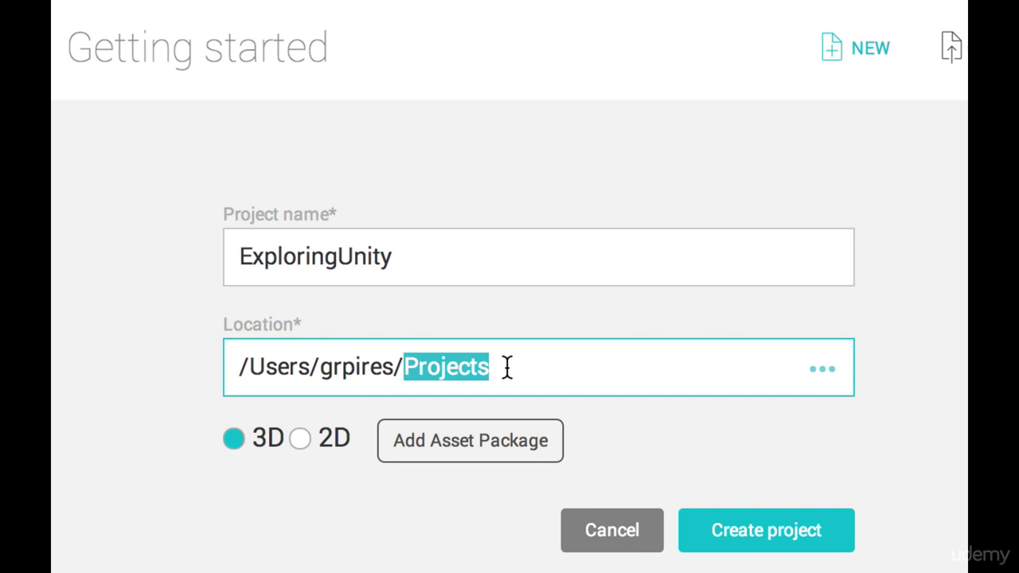
# - Create a new 3D project named ExploringUnity in the Projects folder
pyautogui.click(342, 257)
pyautogui.moveTo(393, 256); pyautogui.dragTo(213, 269)
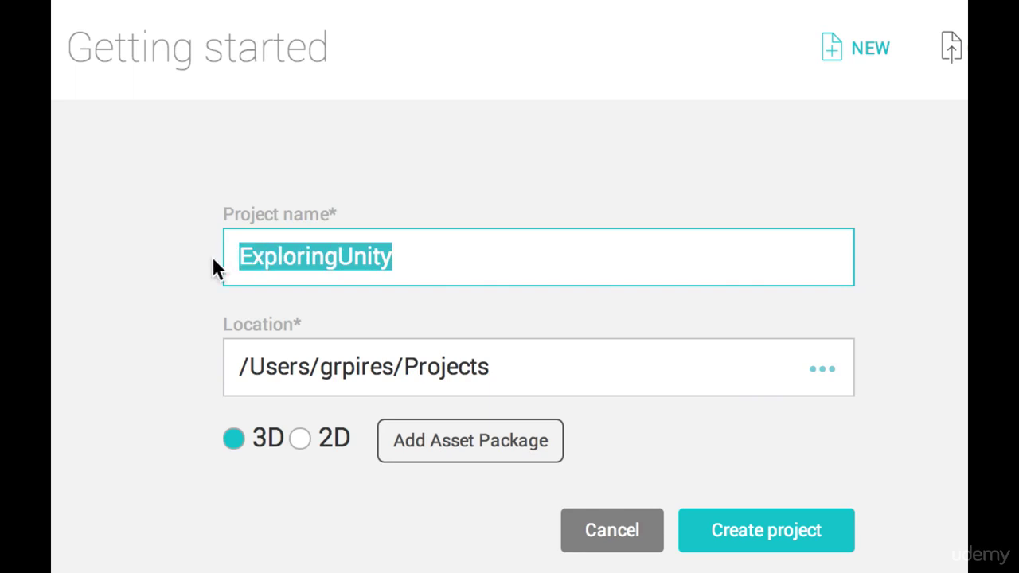
pyautogui.doubleClick(418, 366)
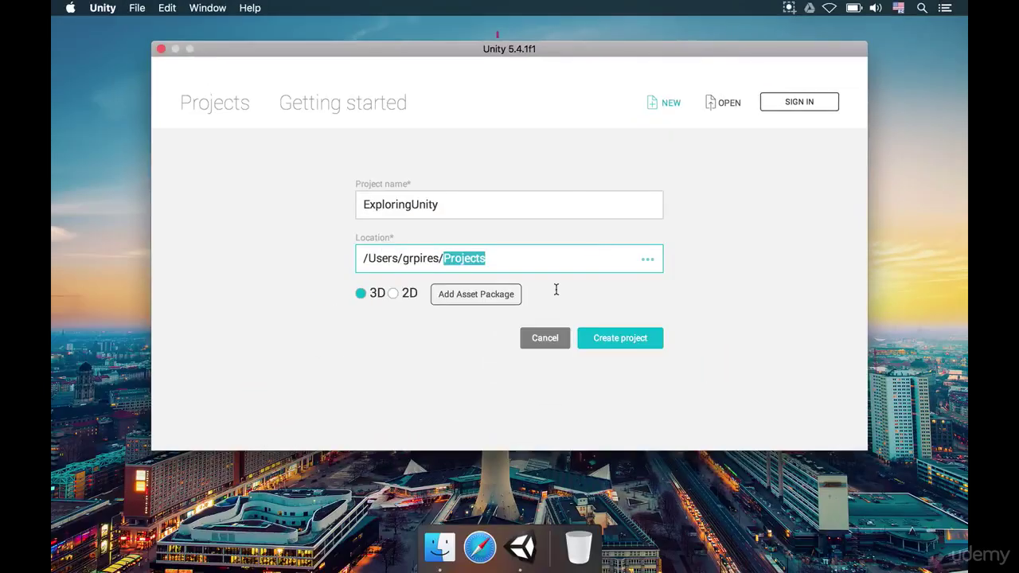
pyautogui.click(641, 346)
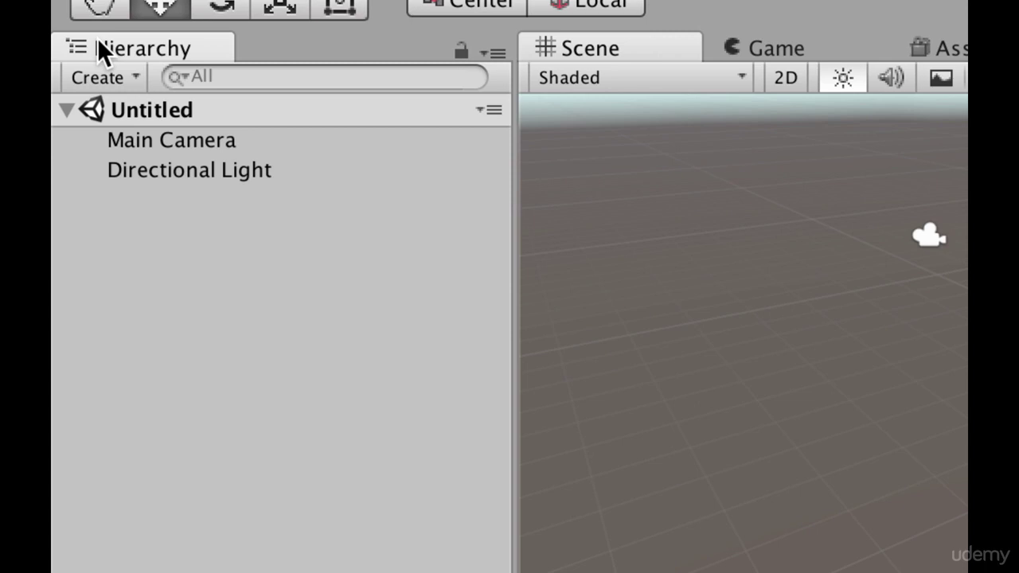
# - Examine the untitled scene's Hierarchy by selecting the scene, the Main Camera and the Directional Light, and clear the selection
pyautogui.click(115, 111)
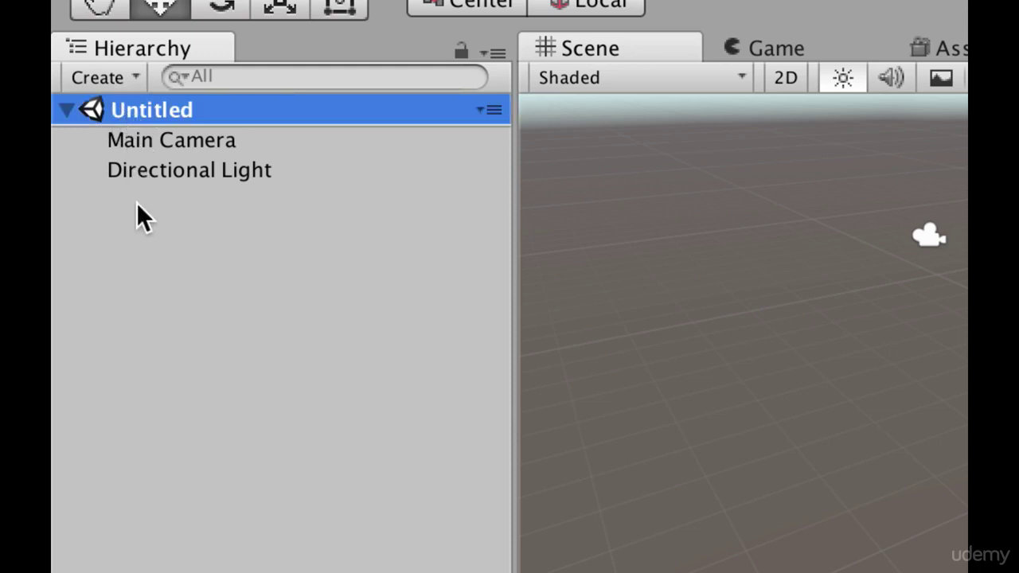
pyautogui.click(166, 144)
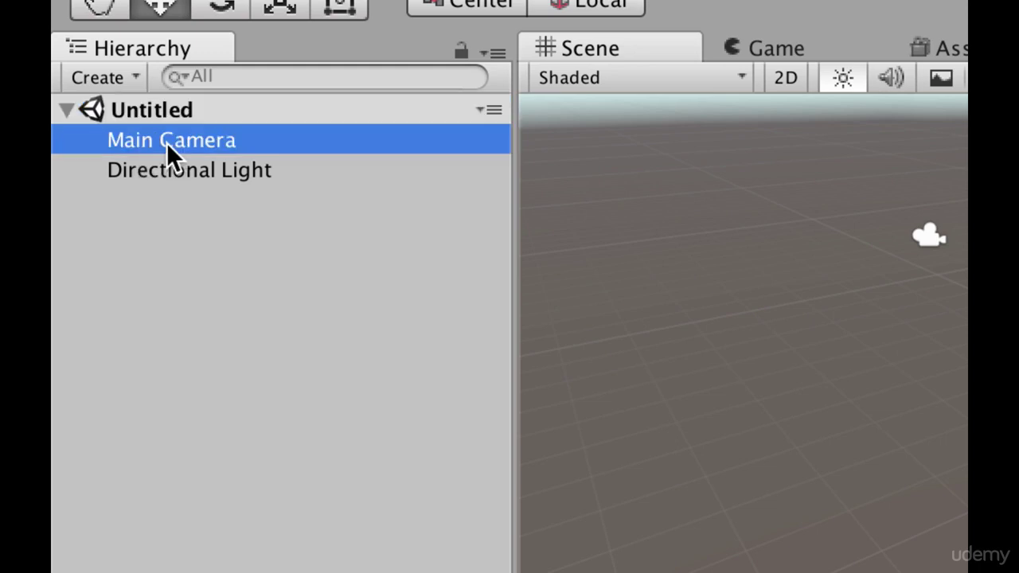
pyautogui.click(163, 162)
pyautogui.click(165, 150)
pyautogui.click(165, 163)
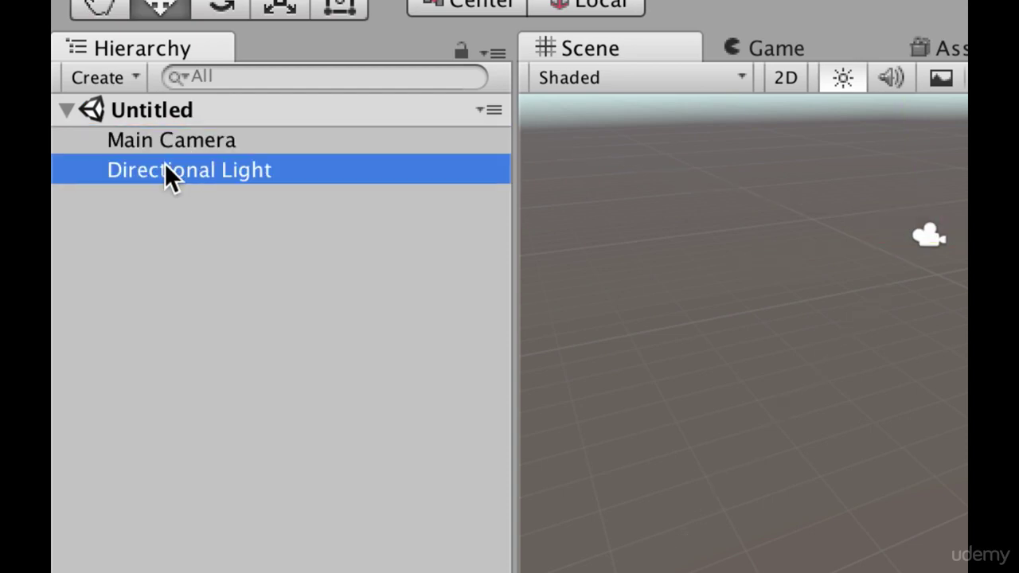
pyautogui.click(213, 144)
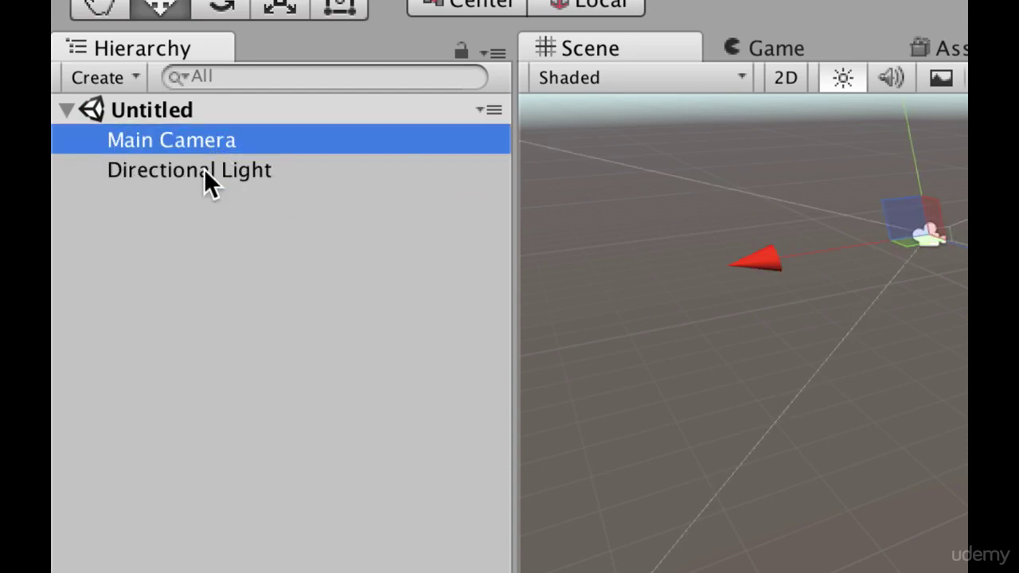
pyautogui.click(204, 169)
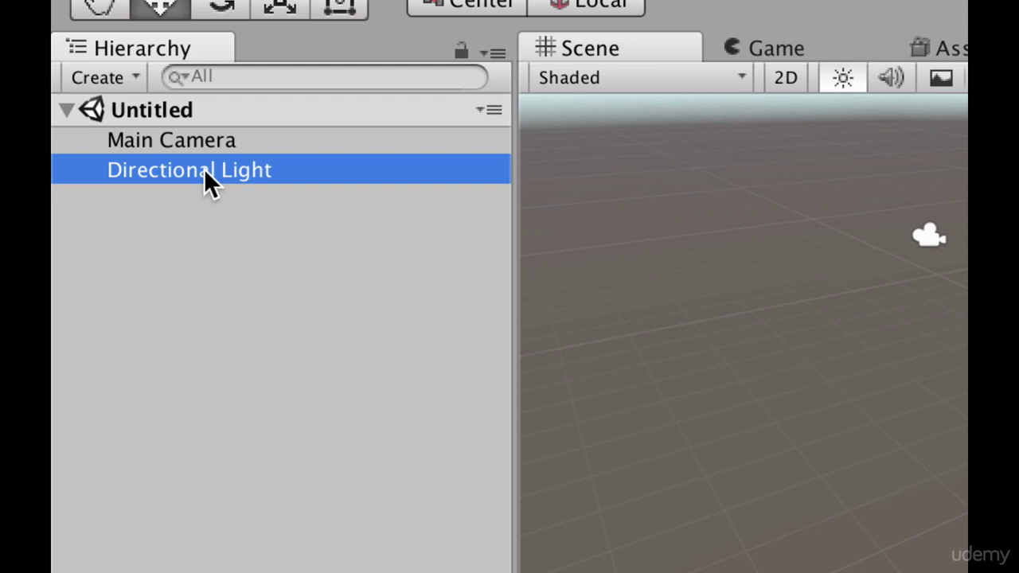
pyautogui.click(202, 210)
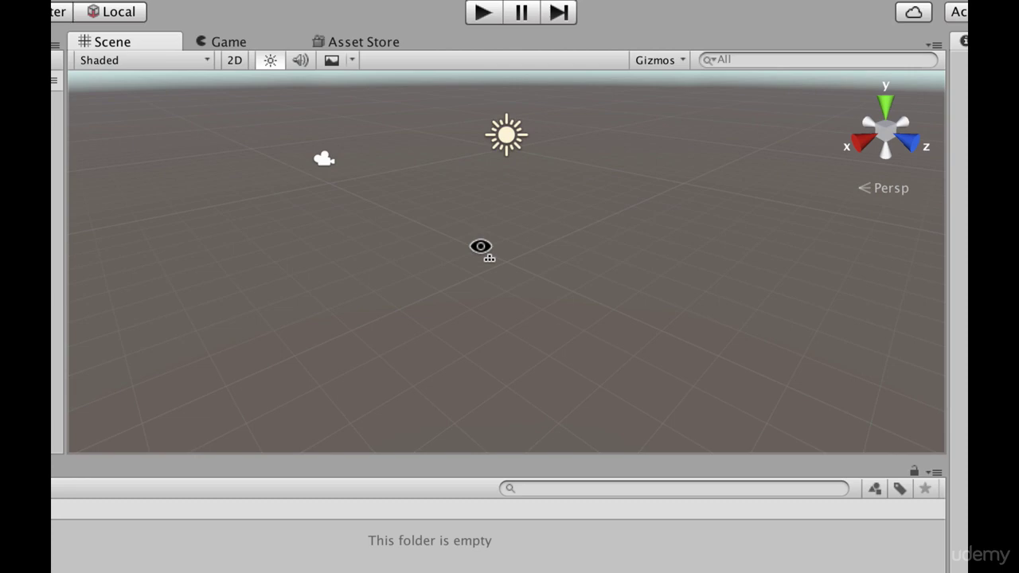
# - Examine the empty 3D scene with its camera and light from several angles and distances
pyautogui.moveTo(481, 246); pyautogui.dragTo(481, 246, button='right')
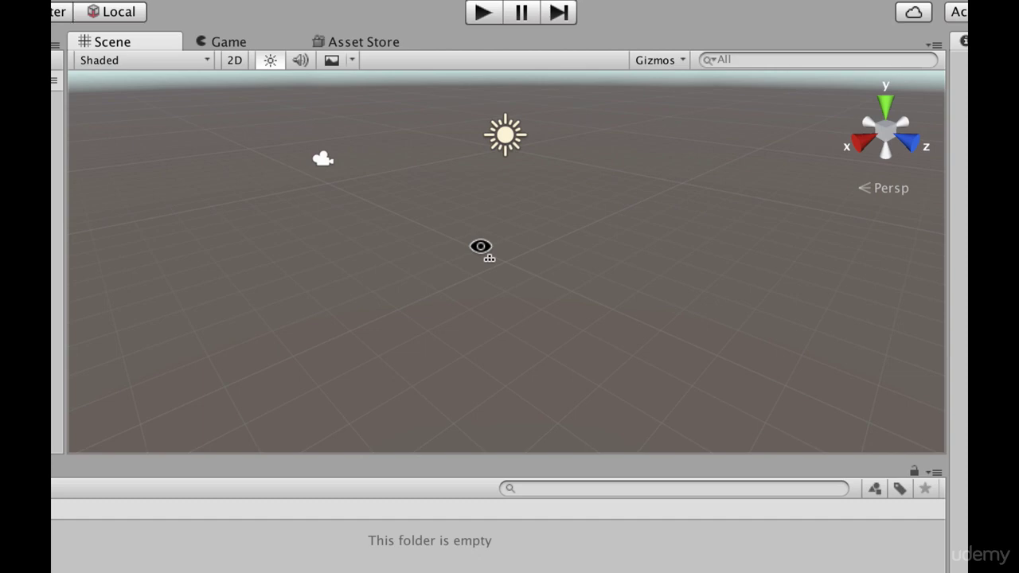
pyautogui.moveTo(481, 246); pyautogui.dragTo(484, 162, button='right')
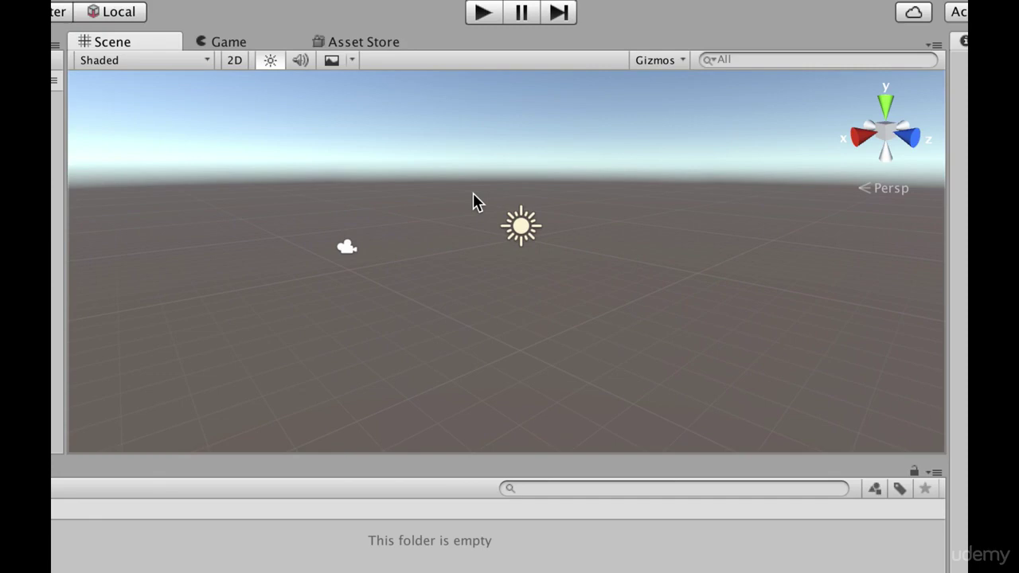
pyautogui.keyDown('alt'); pyautogui.moveTo(468, 280); pyautogui.dragTo(685, 220); pyautogui.keyUp('alt')
pyautogui.keyDown('alt'); pyautogui.moveTo(491, 230); pyautogui.dragTo(493, 291); pyautogui.keyUp('alt')
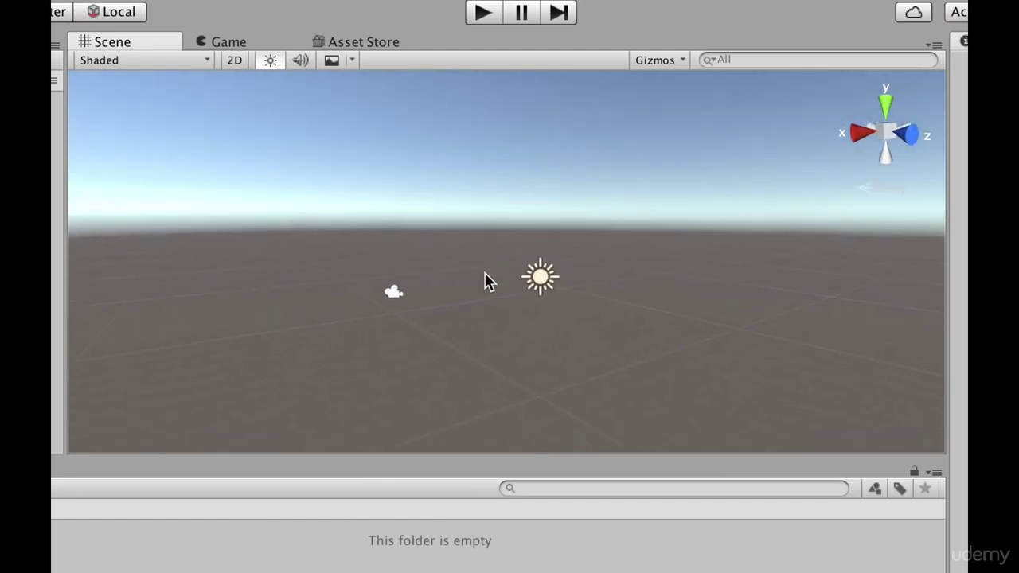
pyautogui.keyDown('alt'); pyautogui.moveTo(484, 278); pyautogui.dragTo(812, 306); pyautogui.keyUp('alt')
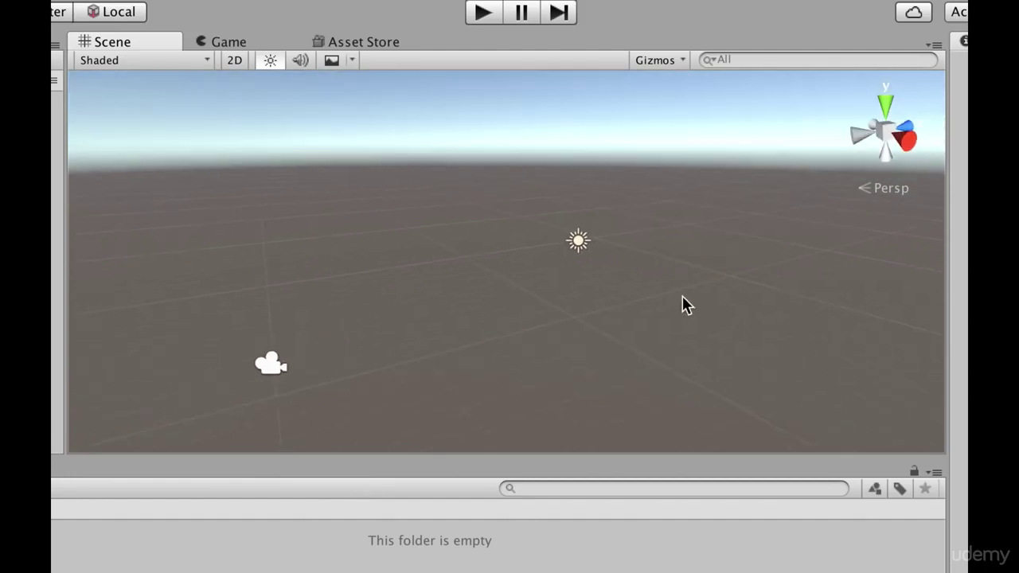
pyautogui.keyDown('alt'); pyautogui.moveTo(504, 305); pyautogui.dragTo(464, 312); pyautogui.keyUp('alt')
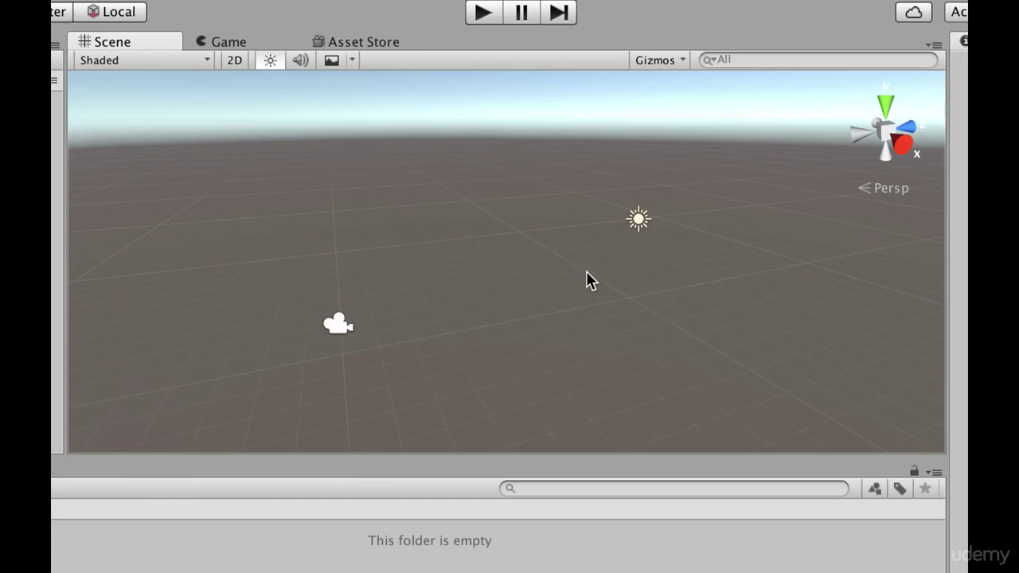
pyautogui.keyDown('alt'); pyautogui.moveTo(586, 271); pyautogui.dragTo(669, 246); pyautogui.keyUp('alt')
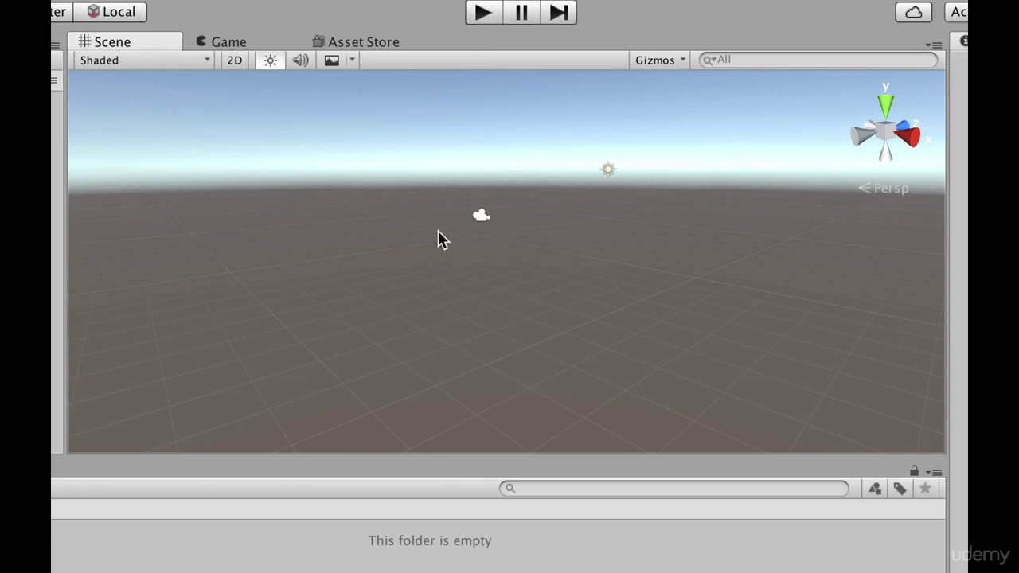
pyautogui.keyDown('alt'); pyautogui.moveTo(482, 236); pyautogui.dragTo(453, 268); pyautogui.keyUp('alt')
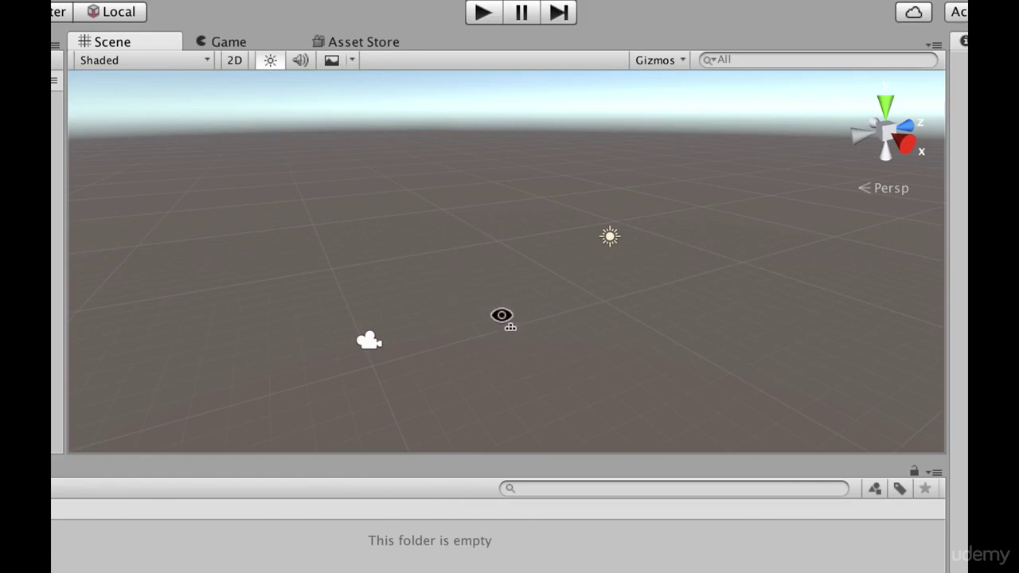
pyautogui.keyDown('alt'); pyautogui.moveTo(501, 316); pyautogui.dragTo(509, 332); pyautogui.keyUp('alt')
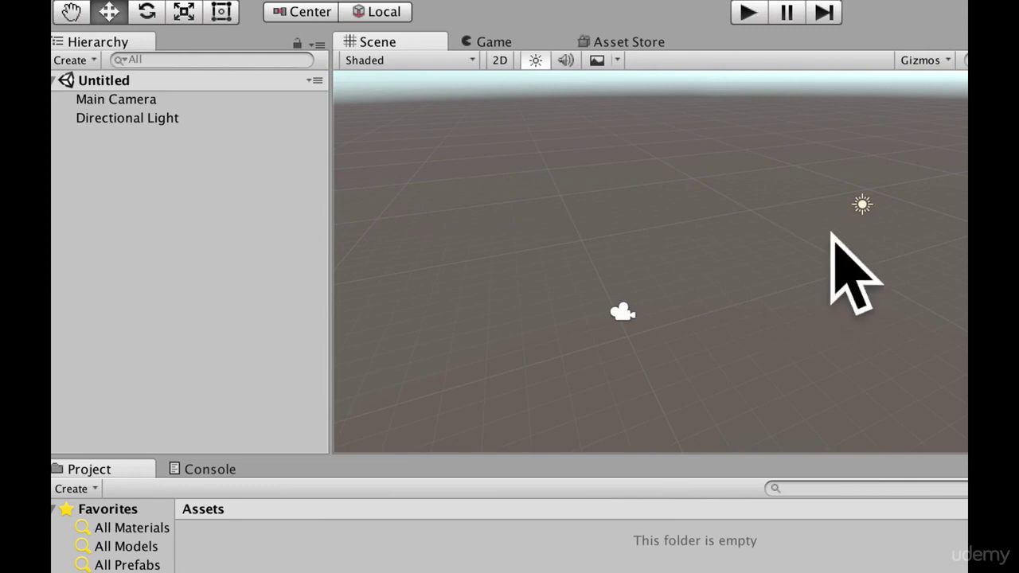
# - Locate the Main Camera and the Directional Light in the scene by selecting each in turn, and clear the selection
pyautogui.click(193, 99)
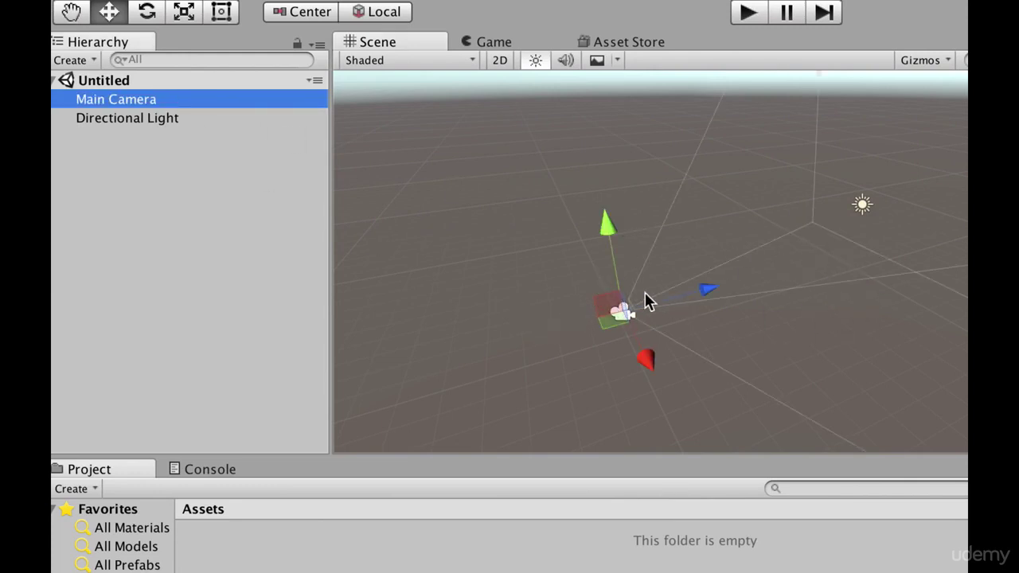
pyautogui.click(182, 121)
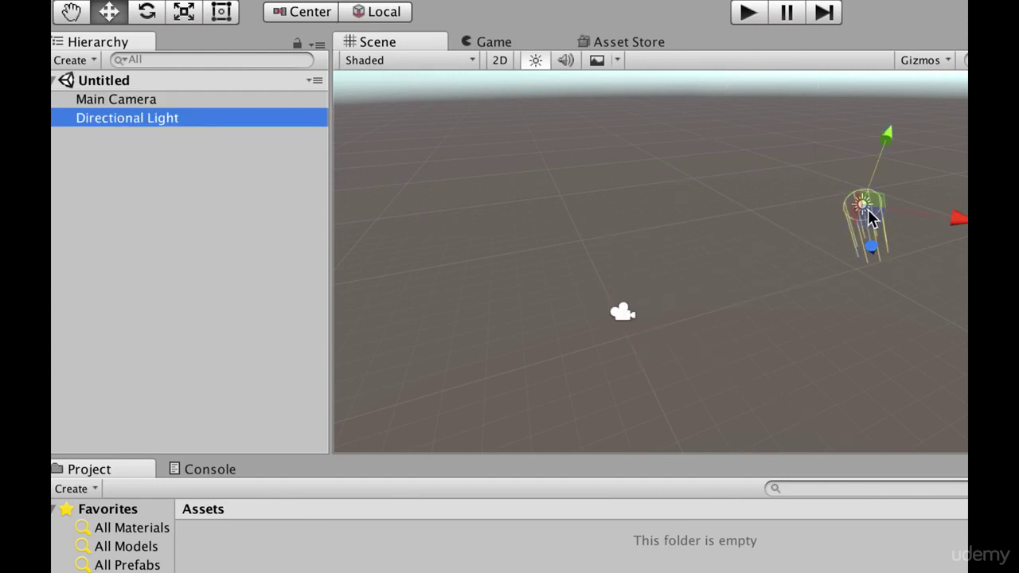
pyautogui.click(183, 218)
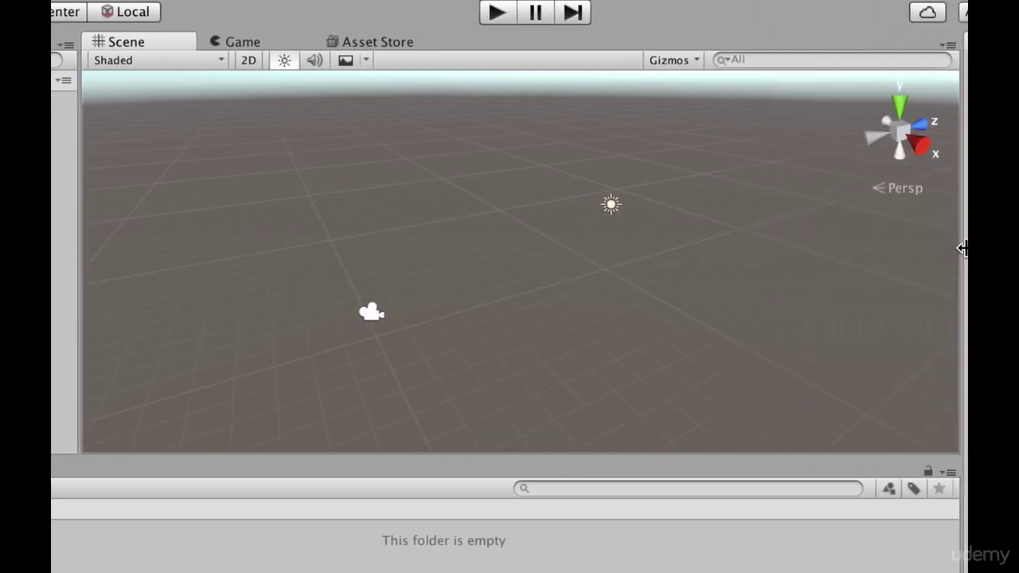
pyautogui.keyDown('alt'); pyautogui.moveTo(699, 321); pyautogui.dragTo(562, 295); pyautogui.keyUp('alt')
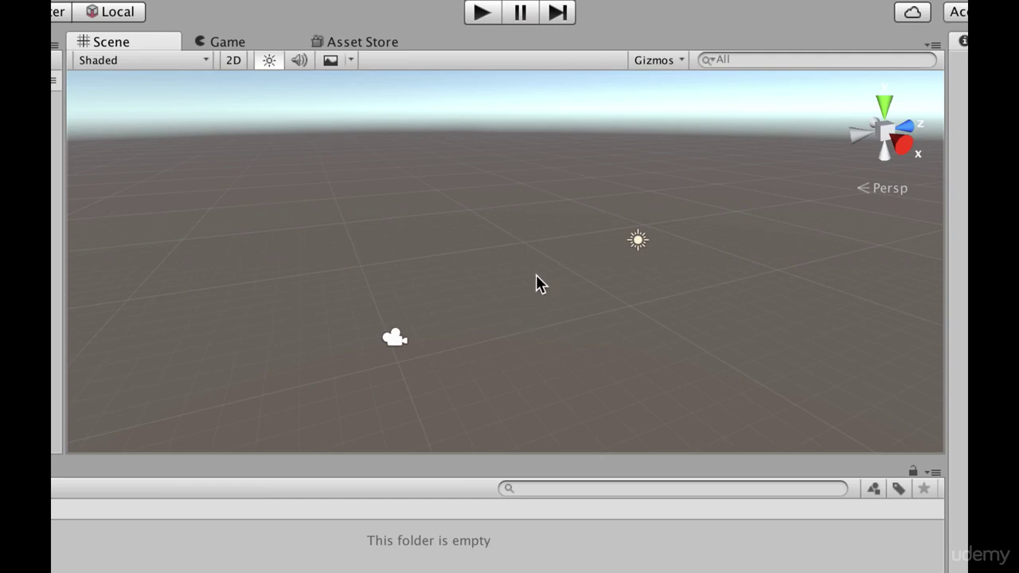
pyautogui.moveTo(536, 275)
pyautogui.keyDown('alt'); pyautogui.mouseDown()
pyautogui.moveTo(557, 300)
pyautogui.moveTo(614, 270)
pyautogui.moveTo(539, 264)
pyautogui.moveTo(547, 288)
pyautogui.mouseUp(); pyautogui.keyUp('alt')
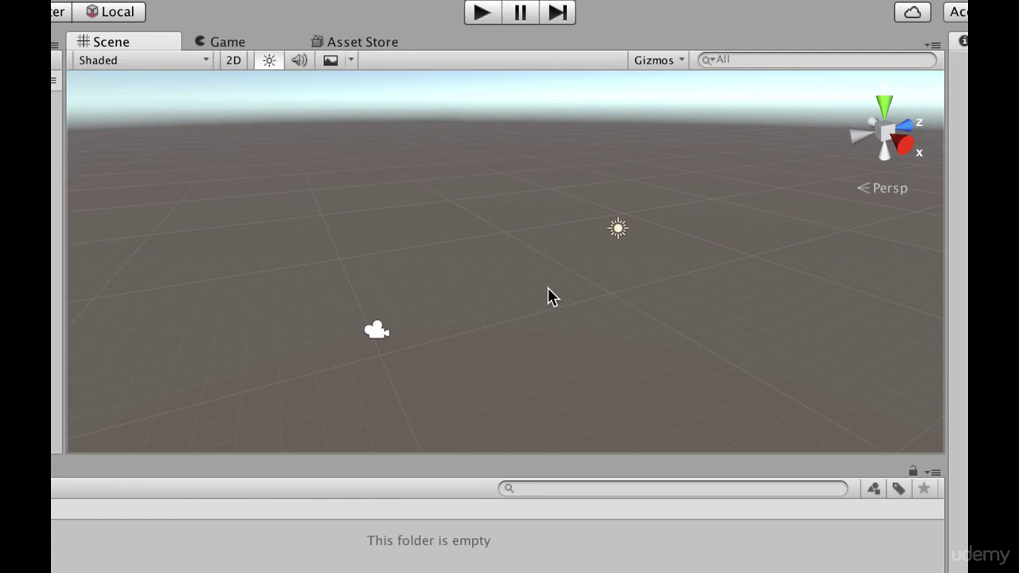
# - Select the Main Camera, examine its view frustum and preview from several angles, and compare them with the Game view
pyautogui.click(376, 332)
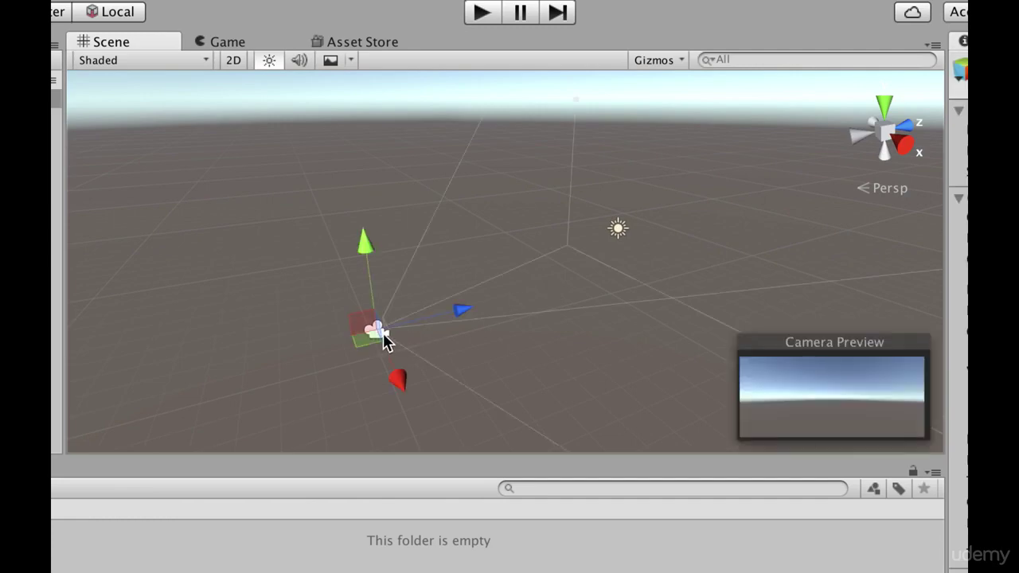
pyautogui.keyDown('alt'); pyautogui.moveTo(402, 333); pyautogui.dragTo(459, 289); pyautogui.keyUp('alt')
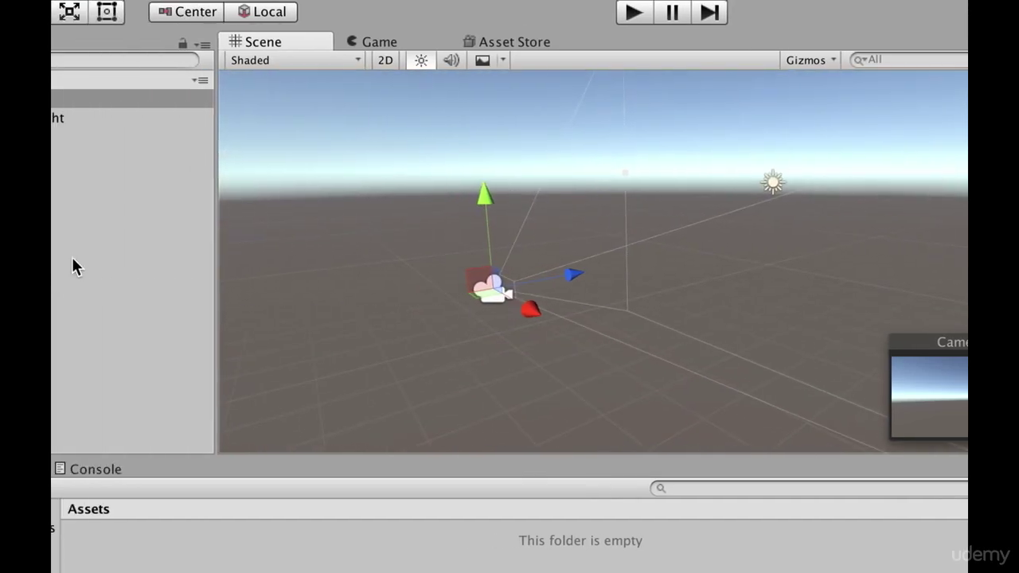
pyautogui.click(111, 99)
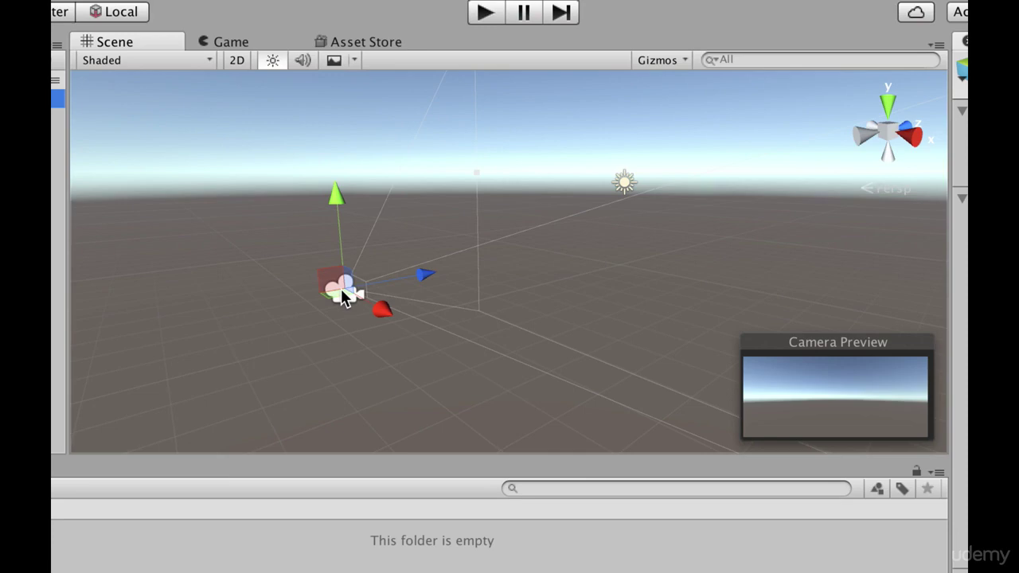
pyautogui.keyDown('alt'); pyautogui.moveTo(348, 314); pyautogui.dragTo(337, 266); pyautogui.keyUp('alt')
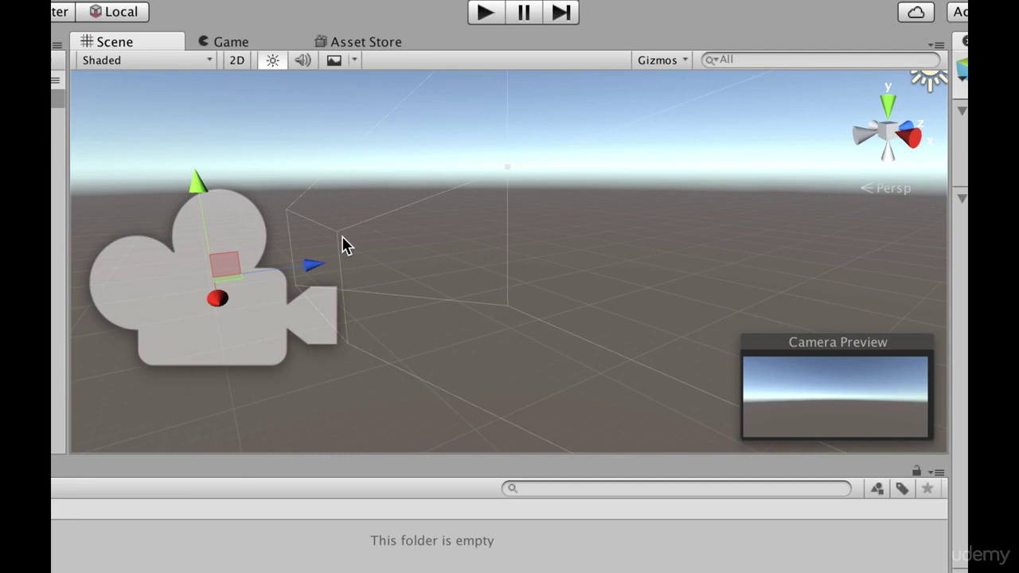
pyautogui.keyDown('alt'); pyautogui.moveTo(310, 229); pyautogui.dragTo(416, 209); pyautogui.keyUp('alt')
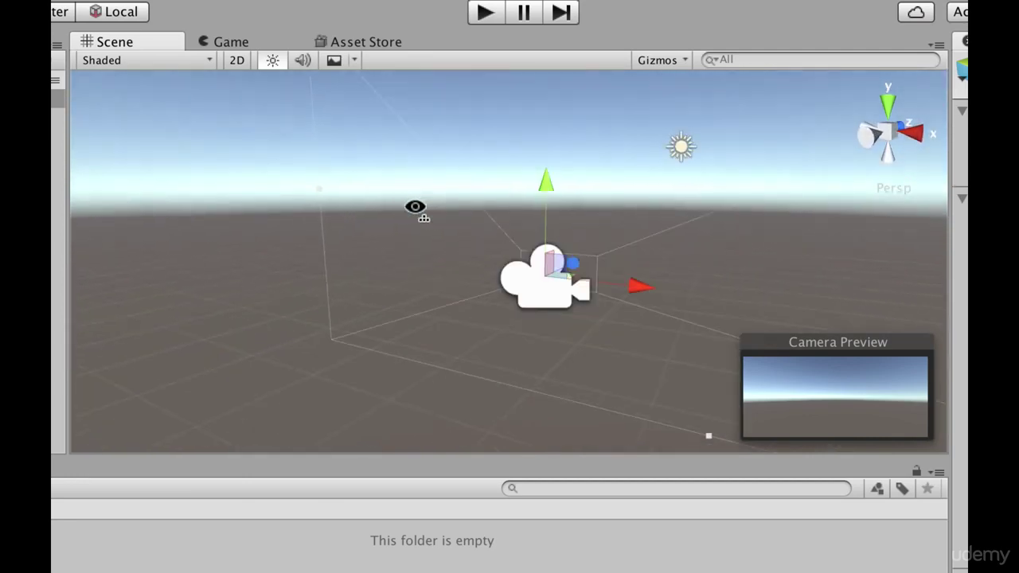
pyautogui.keyDown('alt'); pyautogui.moveTo(516, 285); pyautogui.dragTo(515, 273); pyautogui.keyUp('alt')
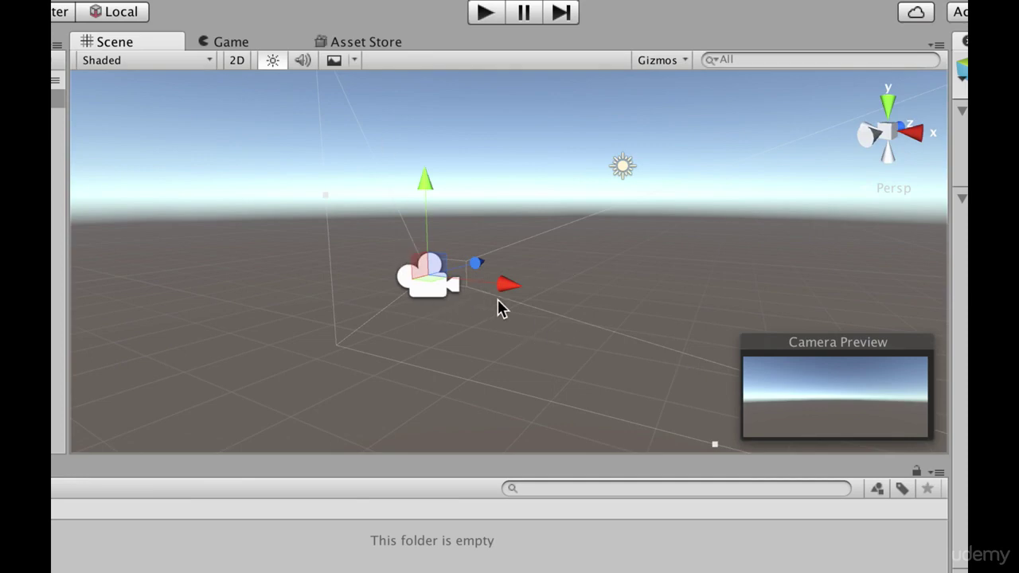
pyautogui.keyDown('alt'); pyautogui.moveTo(498, 309); pyautogui.dragTo(446, 315); pyautogui.keyUp('alt')
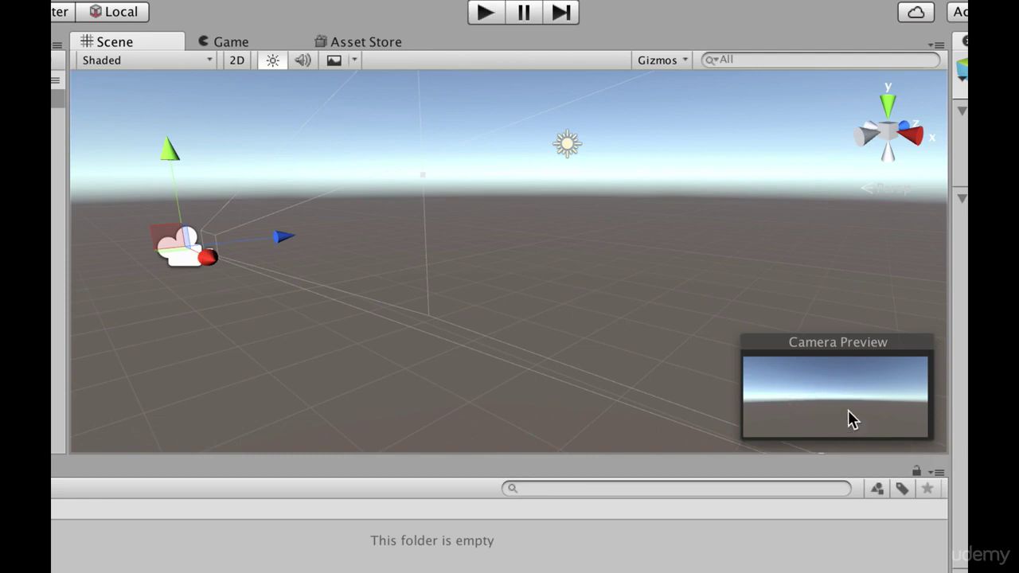
pyautogui.keyDown('alt'); pyautogui.moveTo(645, 393); pyautogui.dragTo(657, 396); pyautogui.keyUp('alt')
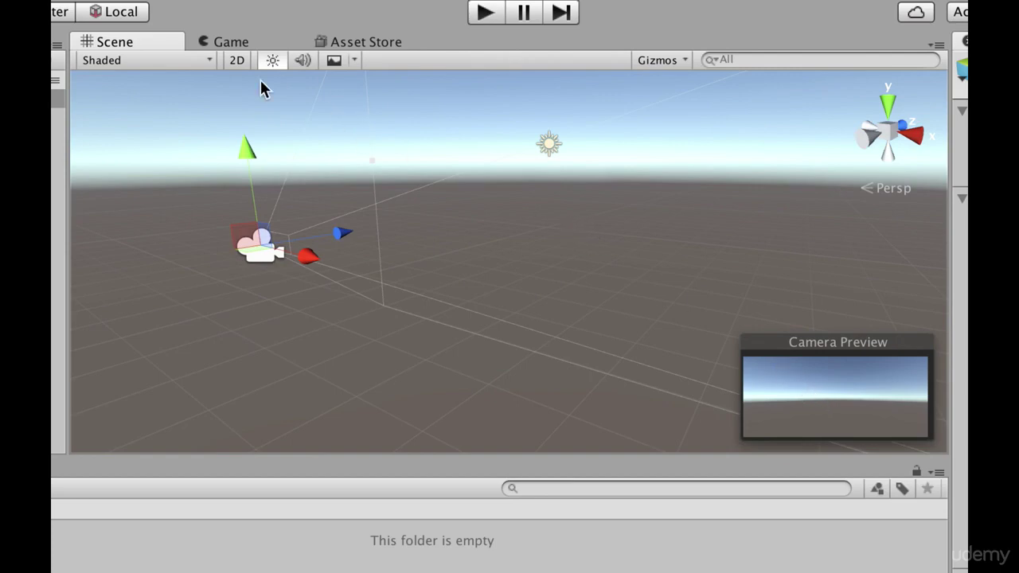
pyautogui.click(216, 46)
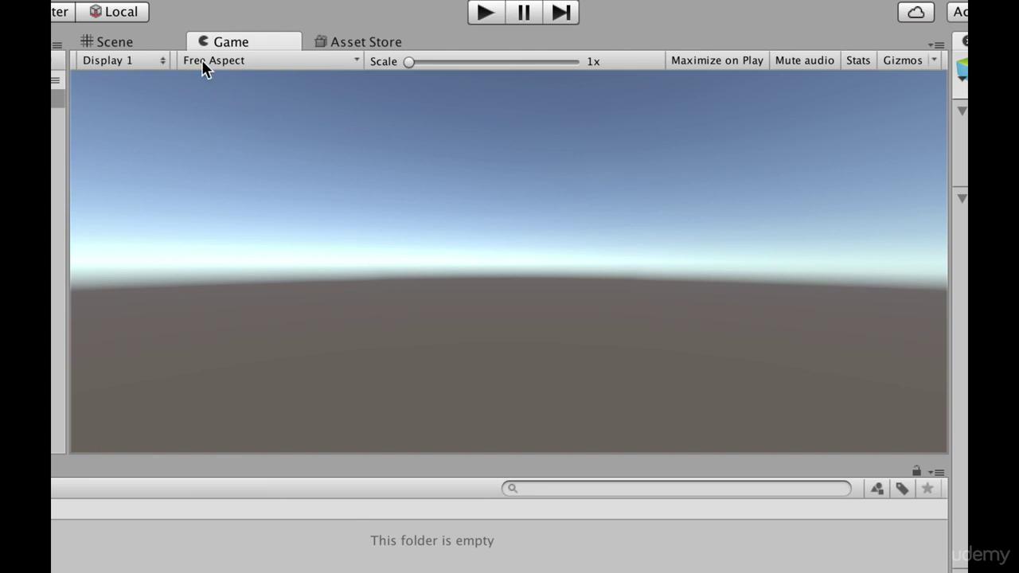
pyautogui.click(151, 44)
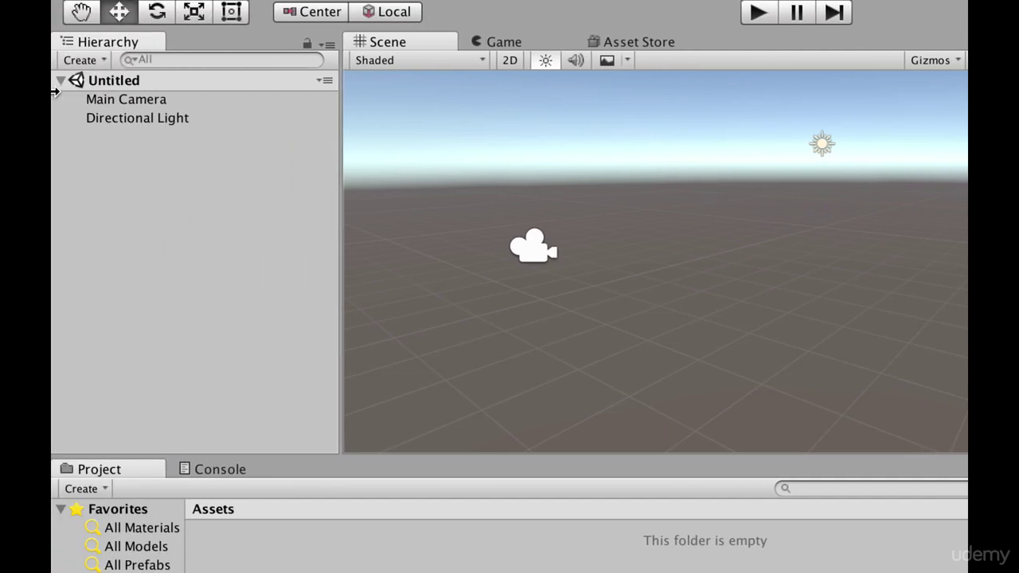
# - Select the Main Camera, collapse its Transform and Camera components, and open its name for editing
pyautogui.click(90, 99)
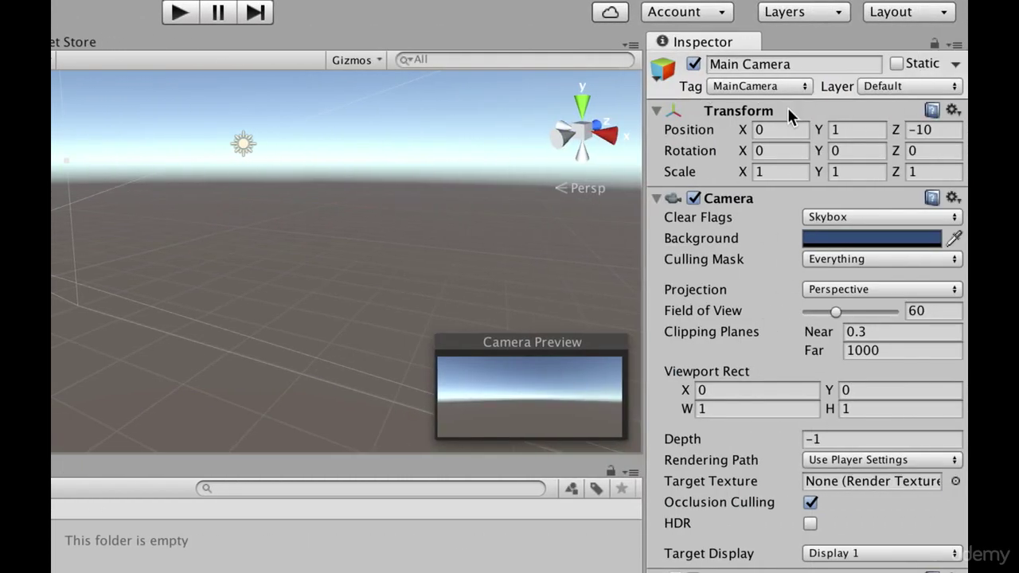
pyautogui.click(655, 110)
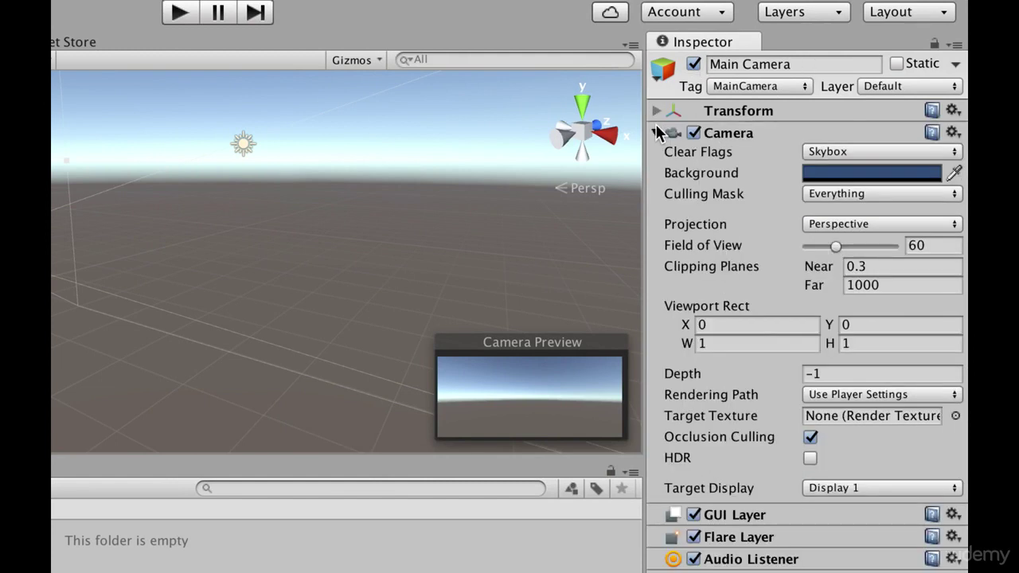
pyautogui.click(655, 133)
pyautogui.click(740, 65)
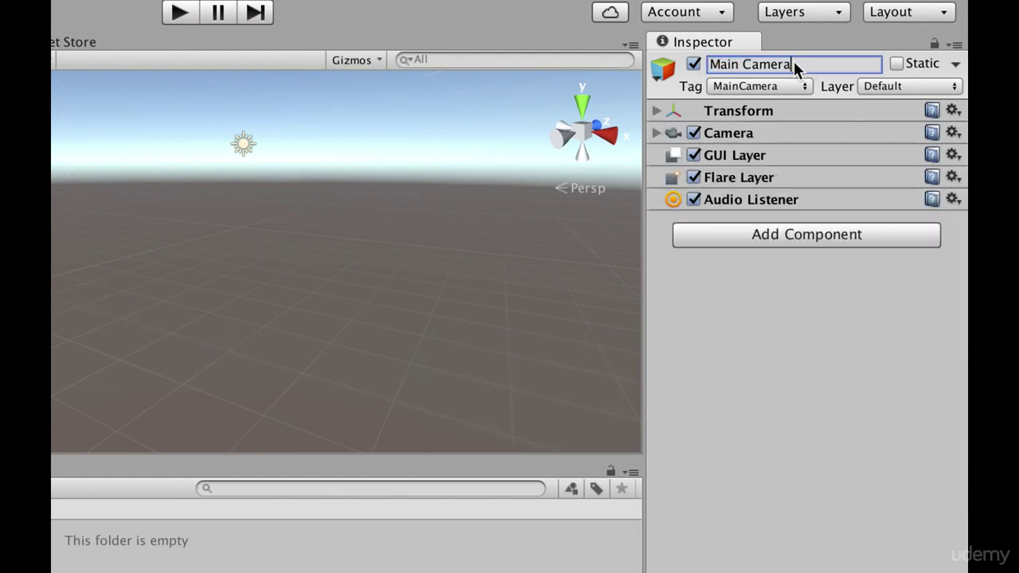
# - Examine the Main Camera's name and its available tags, keeping the MainCamera tag
pyautogui.click(709, 69)
pyautogui.moveTo(795, 67); pyautogui.dragTo(717, 67)
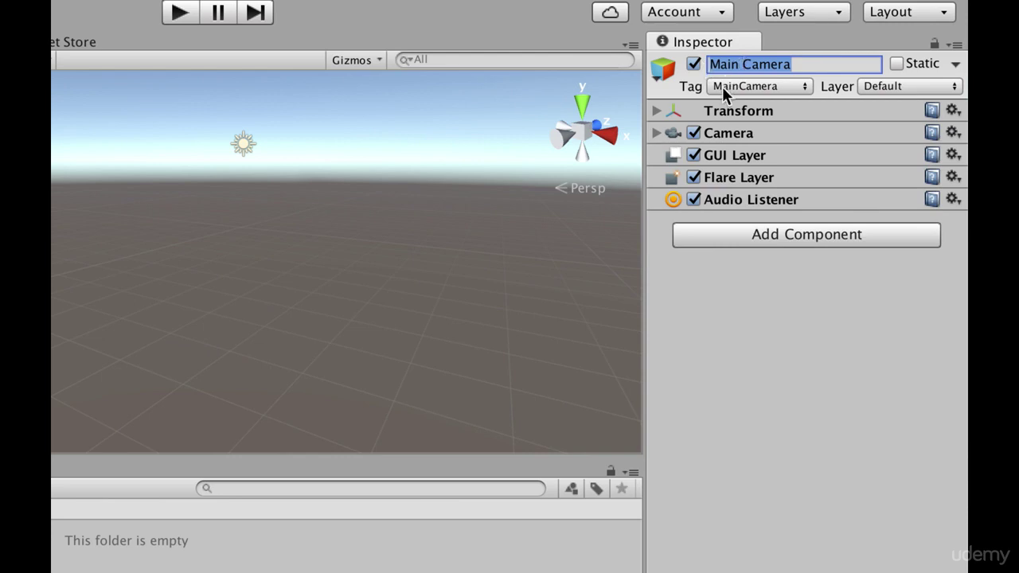
pyautogui.click(721, 86)
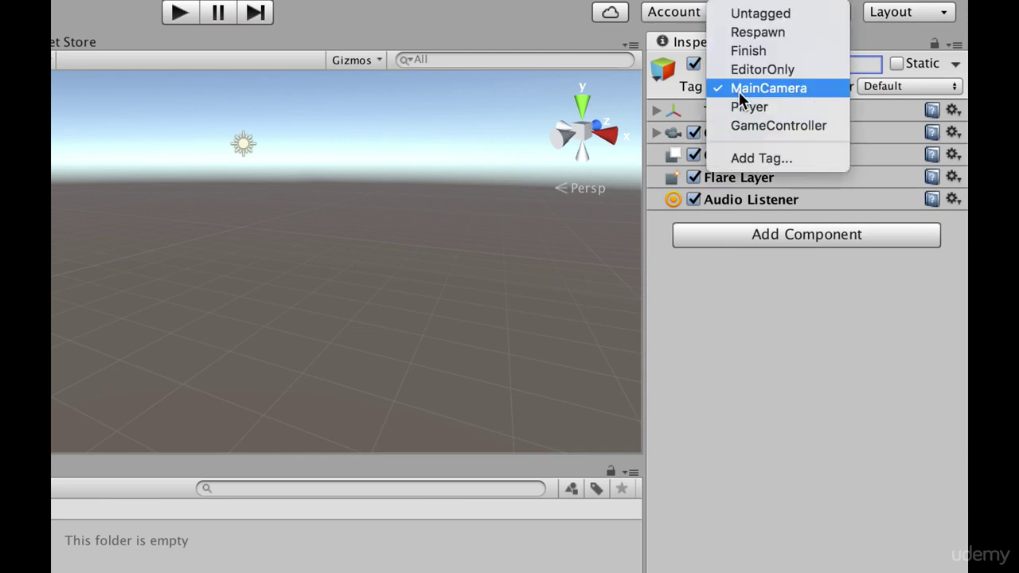
pyautogui.click(739, 89)
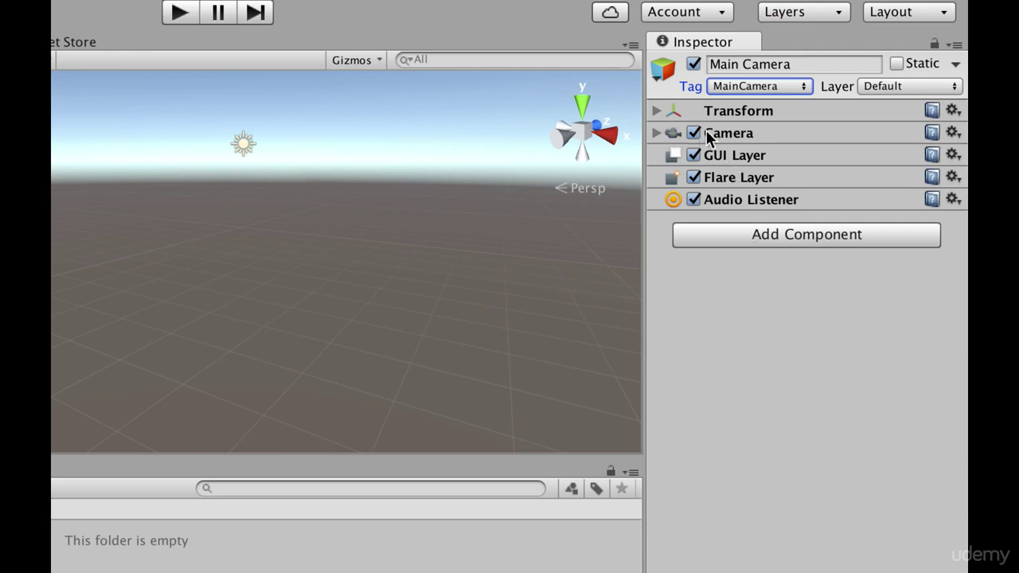
# - Expand the Main Camera's Transform and Camera components to view their properties, and switch to the Game view
pyautogui.click(657, 133)
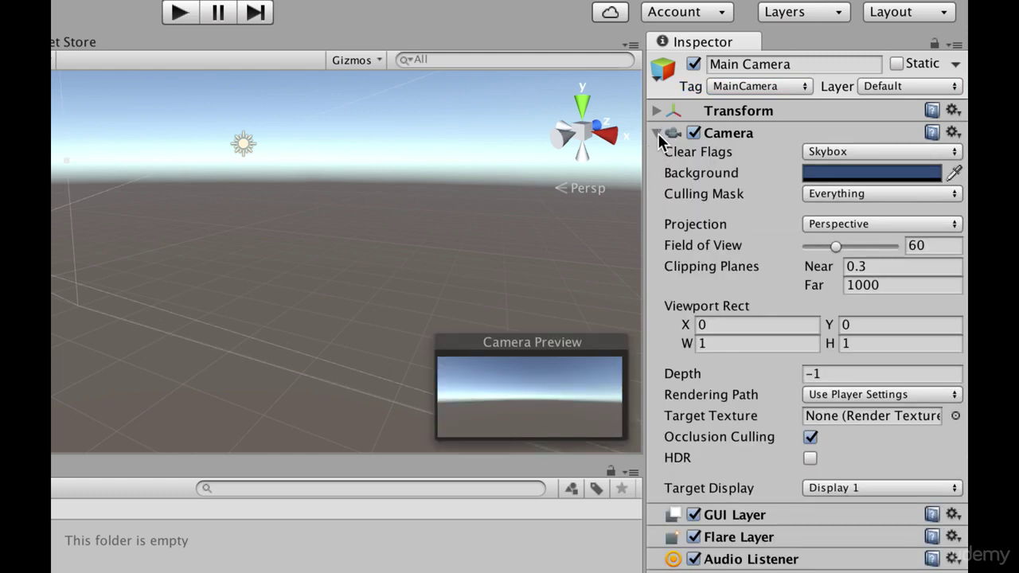
pyautogui.click(657, 133)
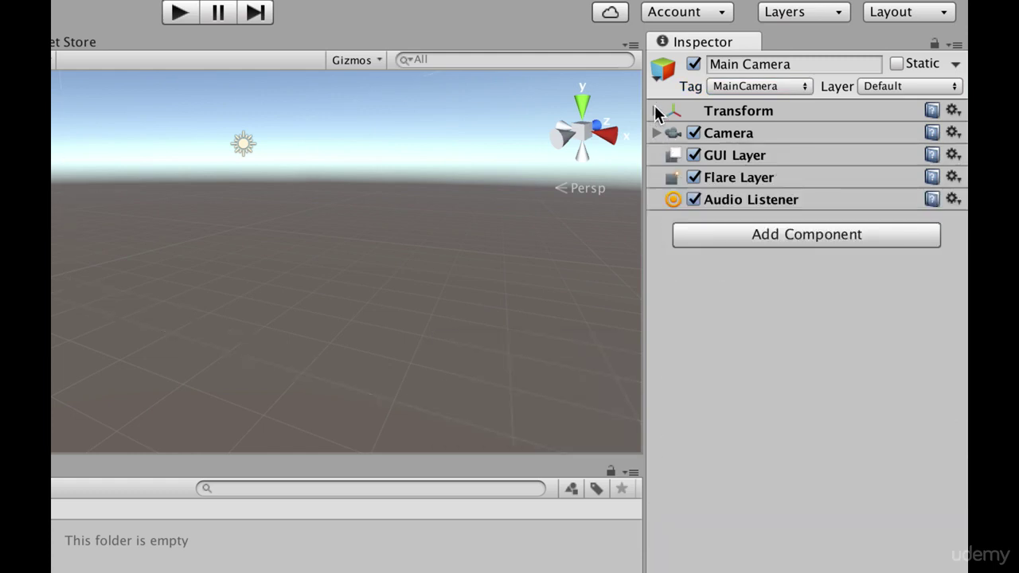
pyautogui.click(657, 111)
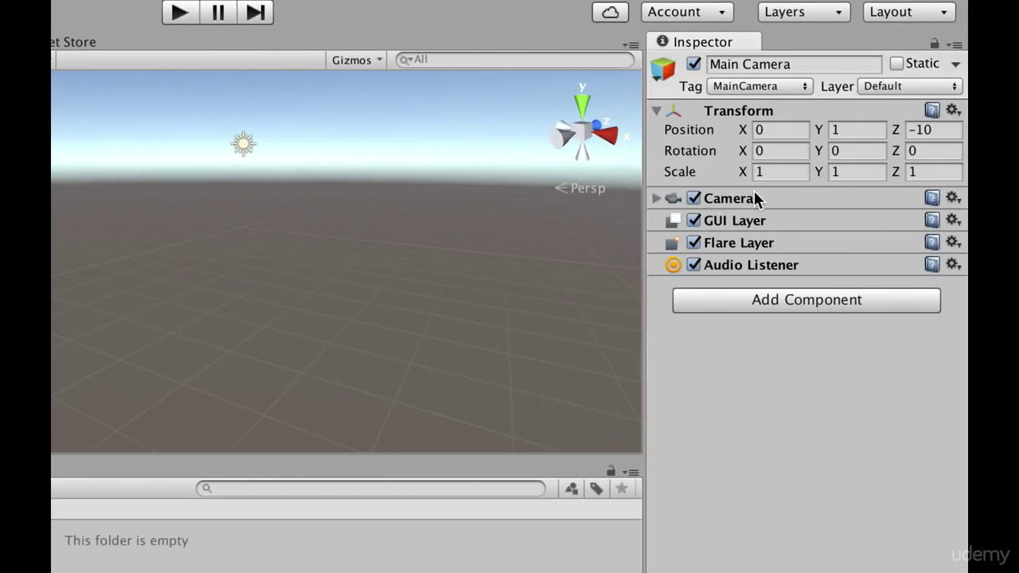
pyautogui.click(656, 198)
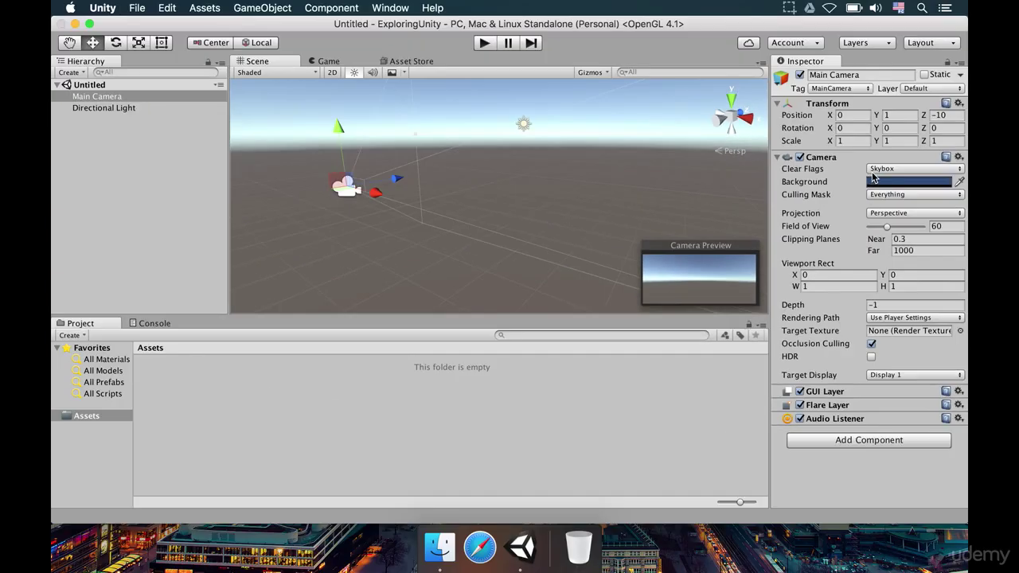
pyautogui.click(320, 63)
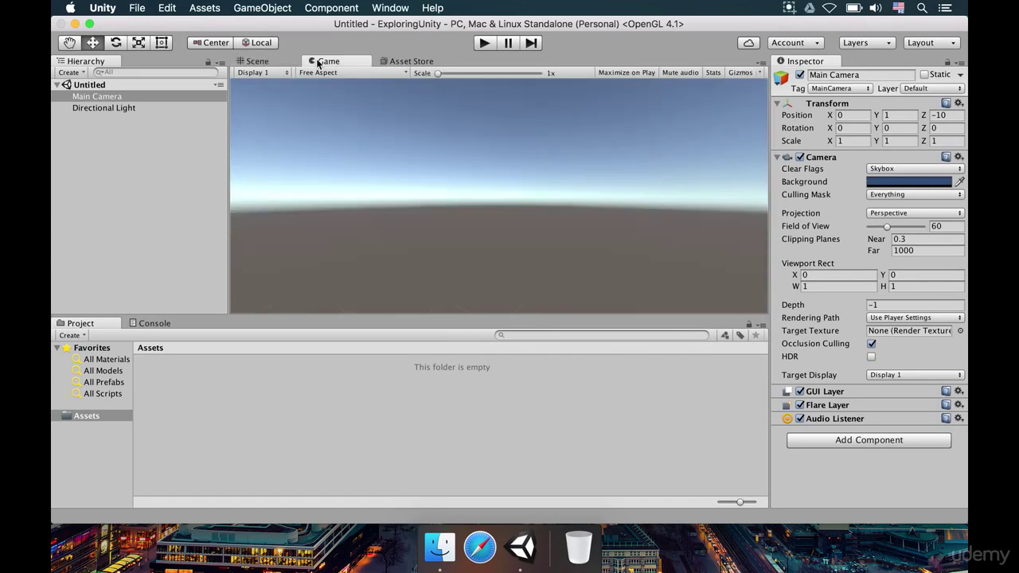
# - Try a solid dark red background (121, 49, 49) for the Main Camera, with Clear Flags set to Solid Color
pyautogui.click(886, 172)
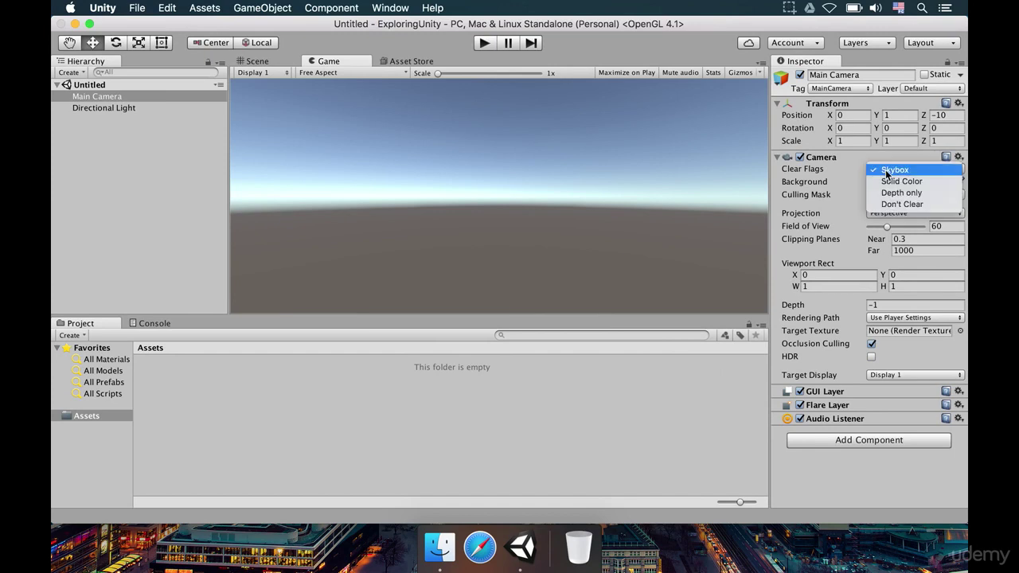
pyautogui.click(888, 182)
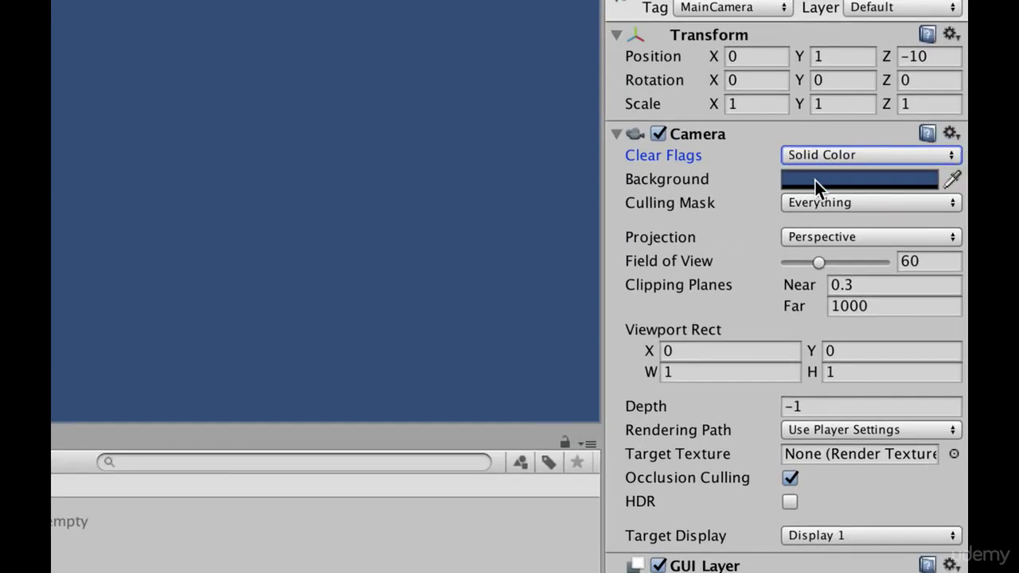
pyautogui.click(814, 179)
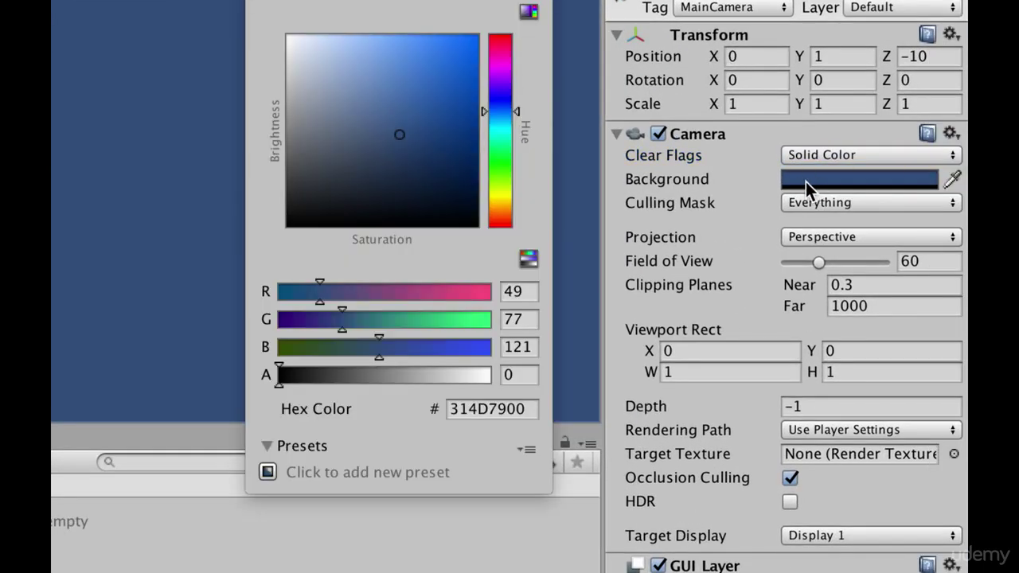
pyautogui.moveTo(501, 70)
pyautogui.mouseDown()
pyautogui.moveTo(514, 45)
pyautogui.moveTo(502, 92)
pyautogui.moveTo(506, 232)
pyautogui.mouseUp()
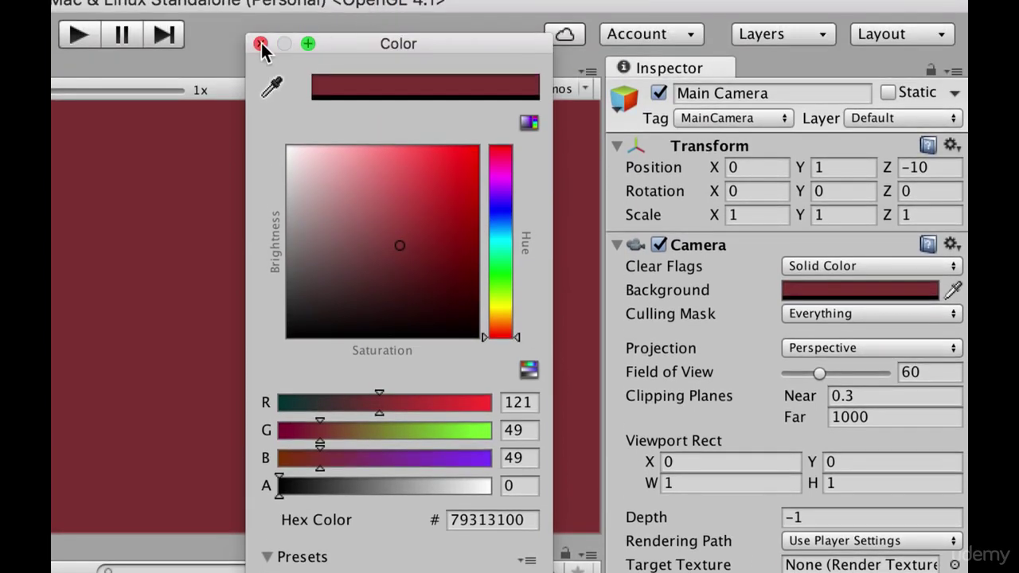
pyautogui.click(257, 43)
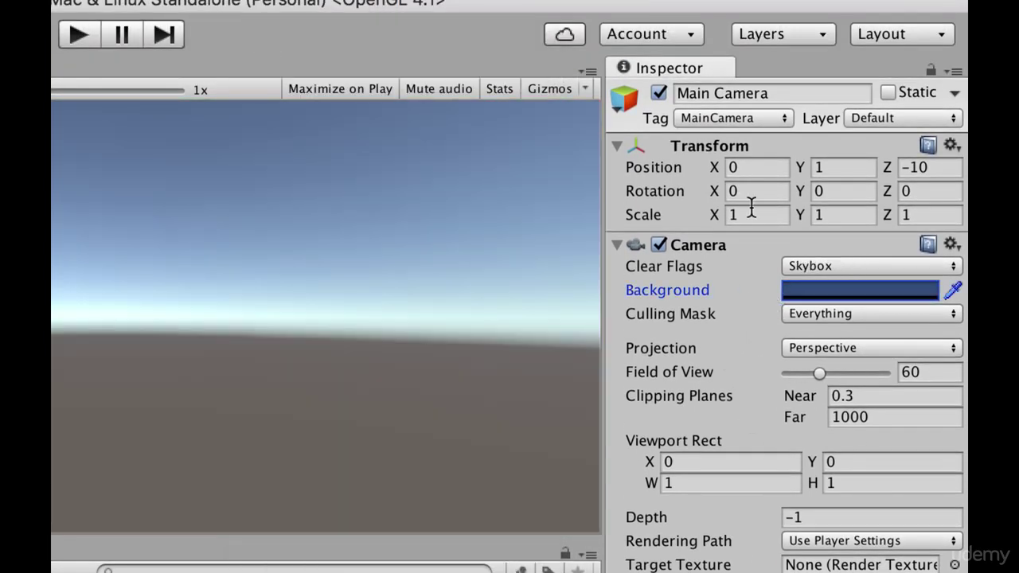
# - Try different Field of View values on the Main Camera, including 13, and undo the changes
pyautogui.click(751, 208)
pyautogui.click(753, 195)
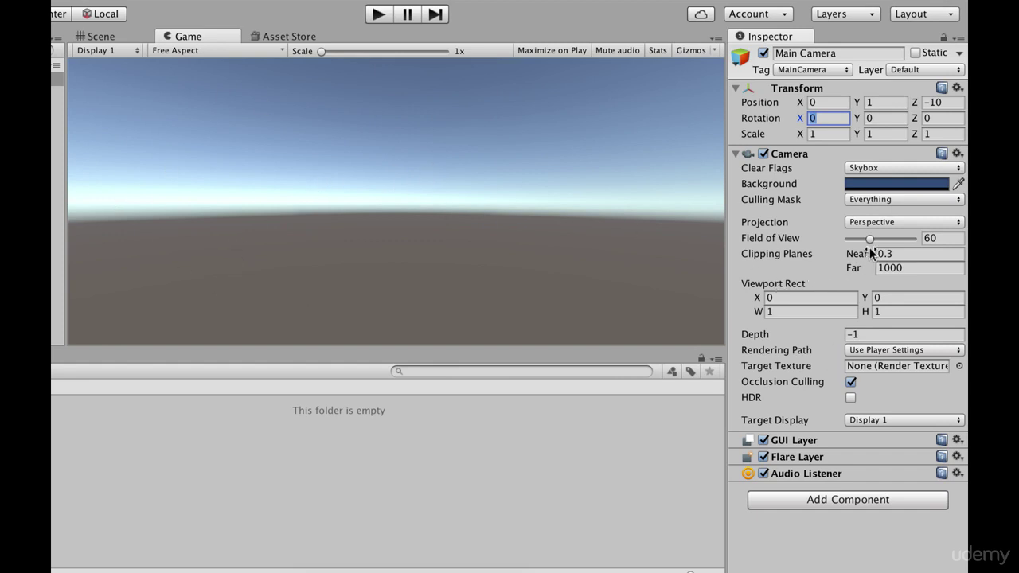
pyautogui.moveTo(869, 239); pyautogui.dragTo(907, 248)
pyautogui.press('super+z')
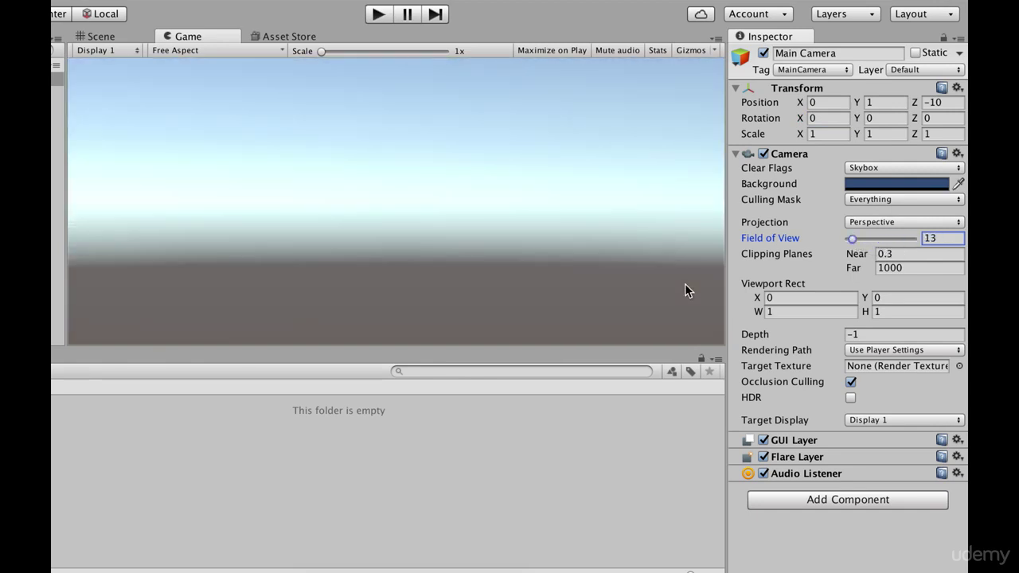
pyautogui.press('super+z')
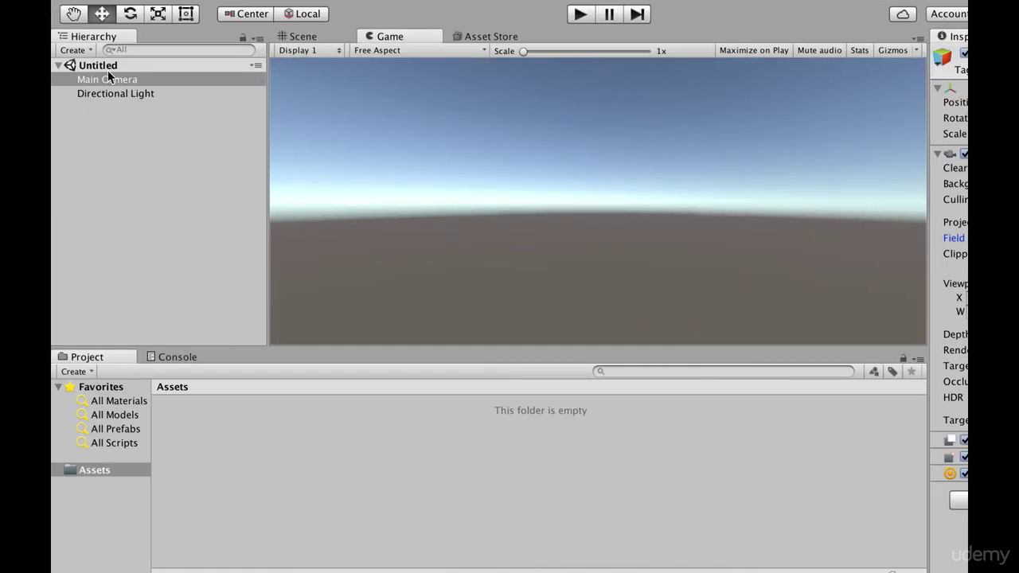
# - Select the Directional Light and examine its available light types, keeping Directional
pyautogui.click(114, 94)
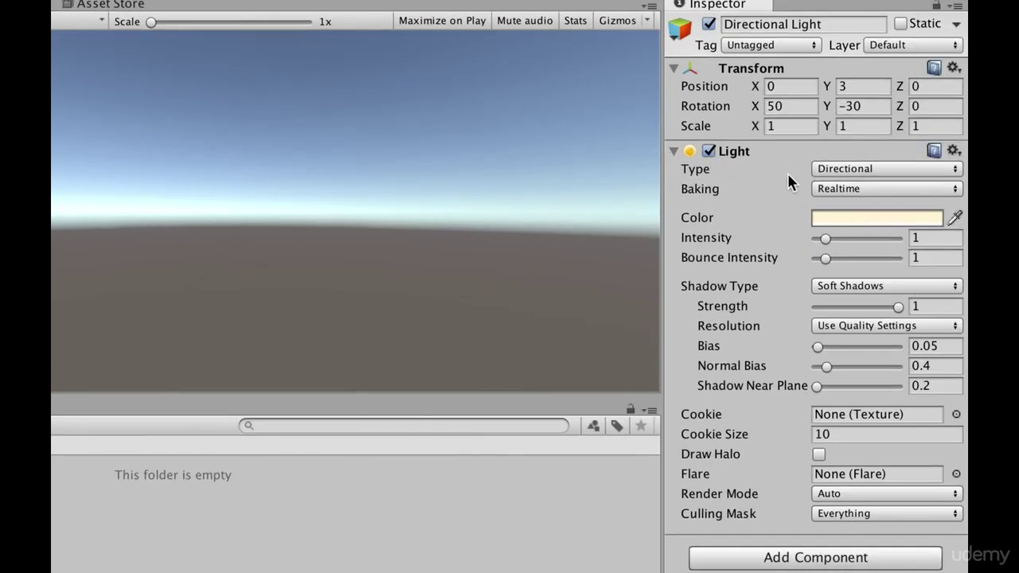
pyautogui.click(846, 169)
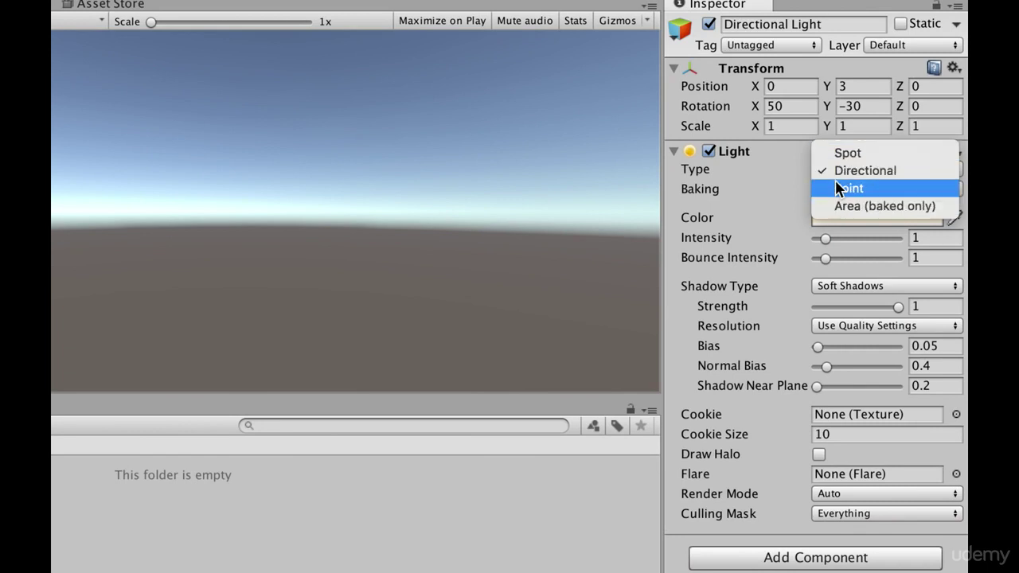
pyautogui.click(863, 25)
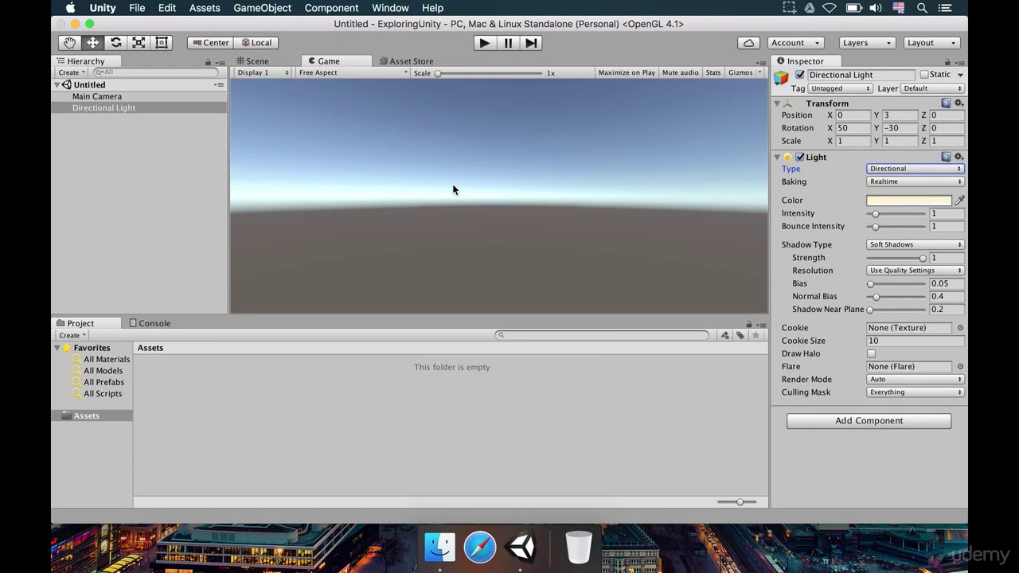
# - Select the Assets folder in the Project window, and open the Console to examine its message, warning and error indicators
pyautogui.click(65, 172)
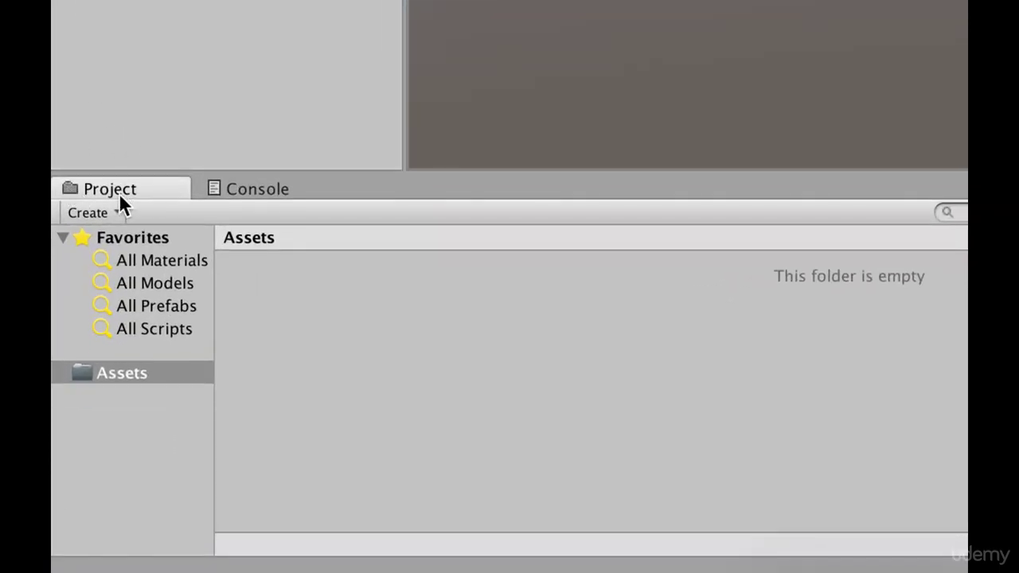
pyautogui.click(136, 378)
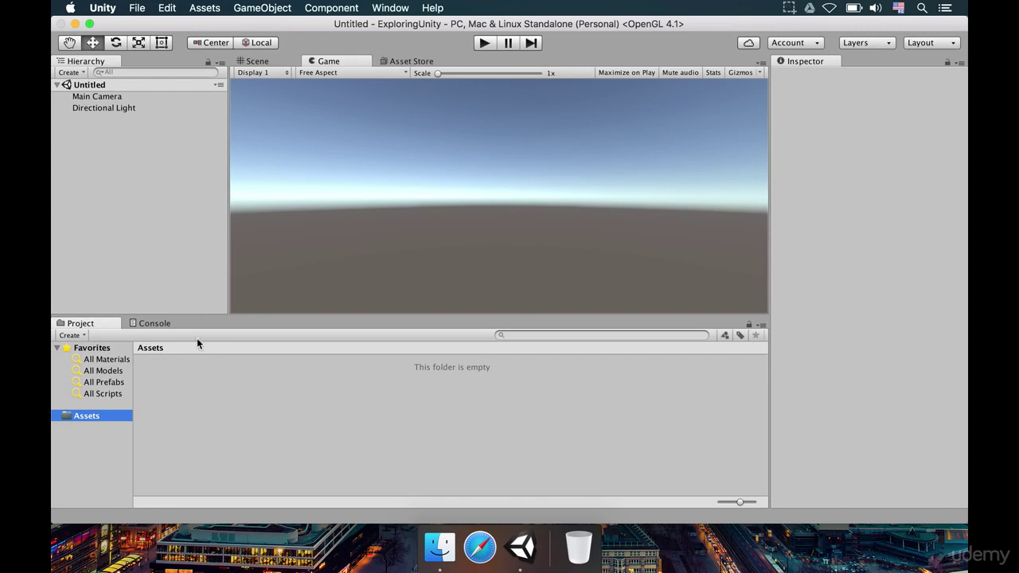
pyautogui.click(155, 324)
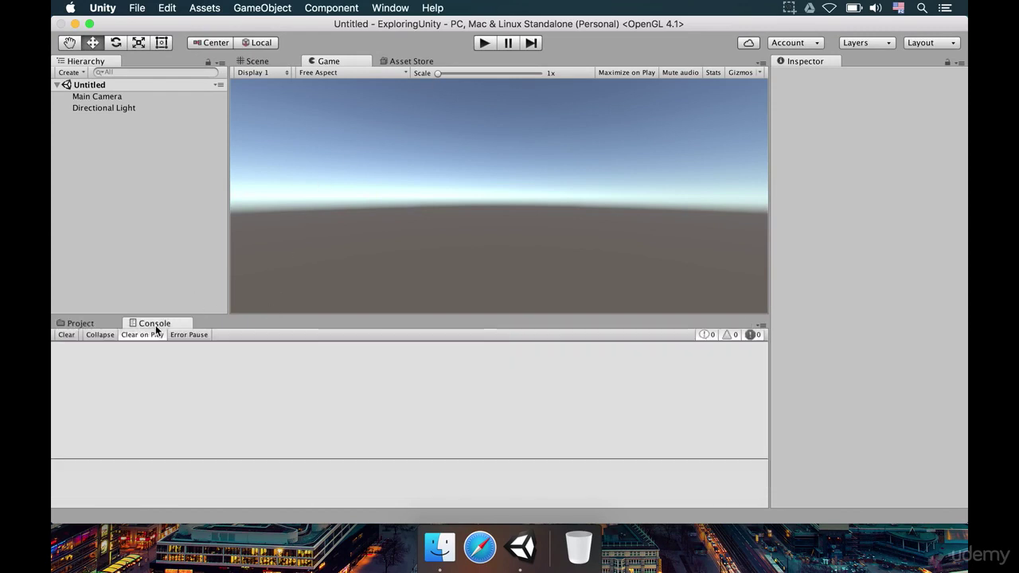
pyautogui.click(390, 8)
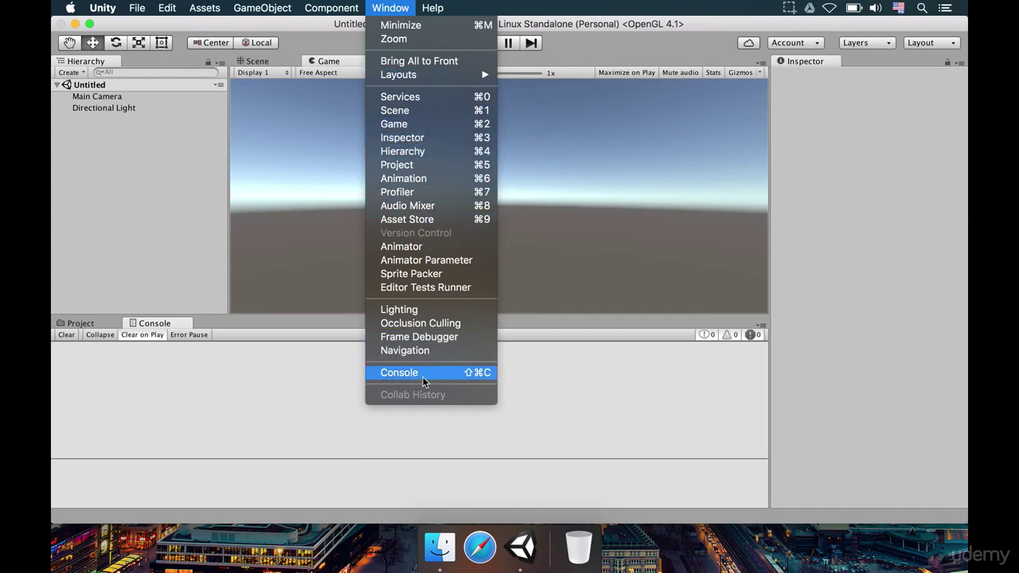
pyautogui.click(145, 407)
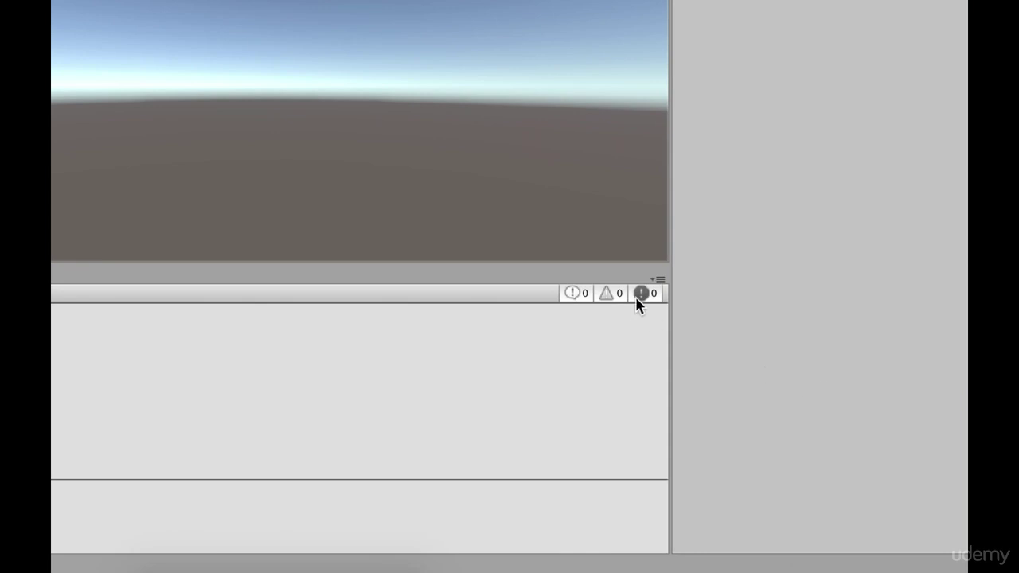
pyautogui.click(635, 296)
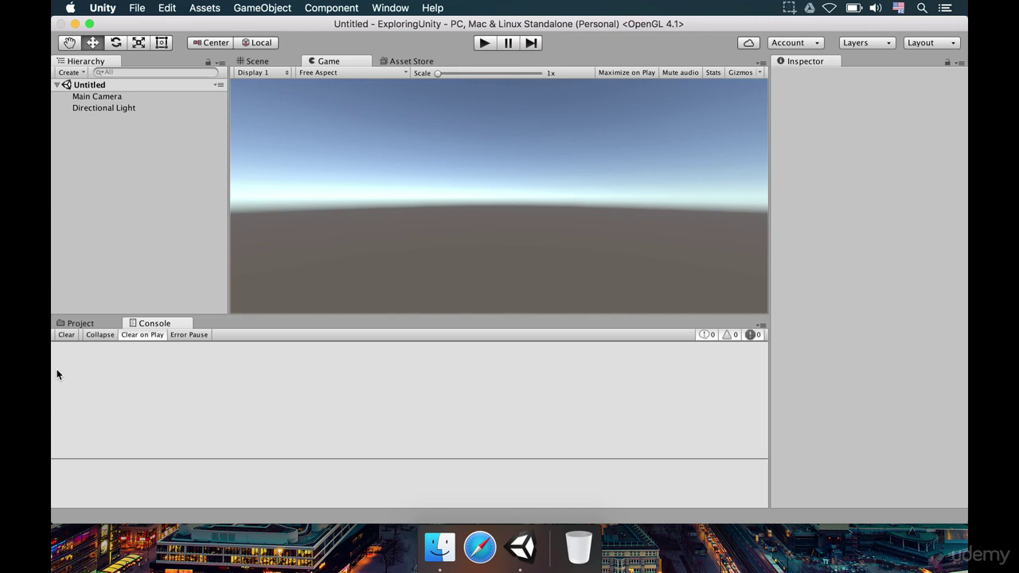
# - Return to the Project window, and look around the Scene view before switching back to the Game view
pyautogui.click(79, 323)
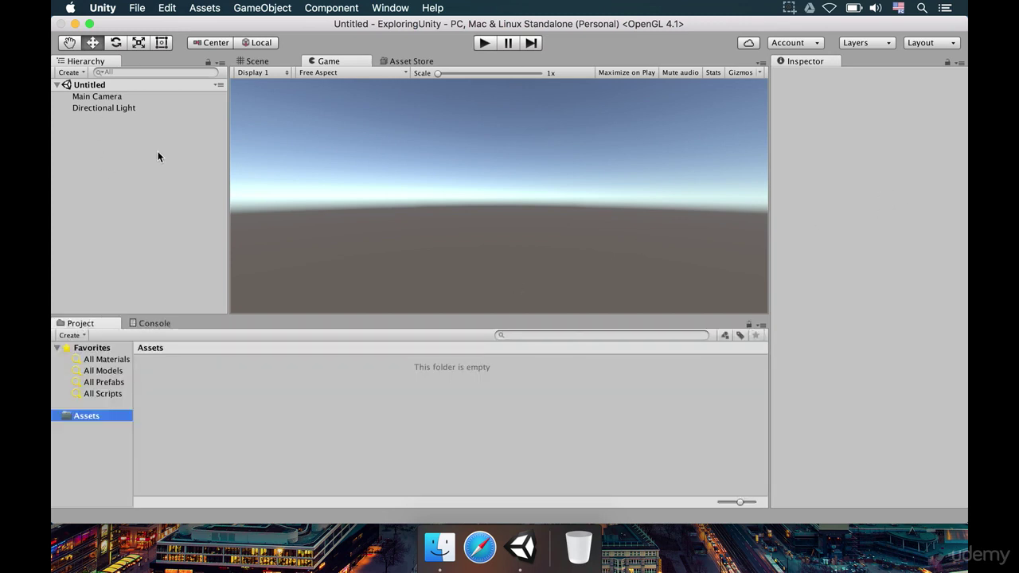
pyautogui.click(118, 301)
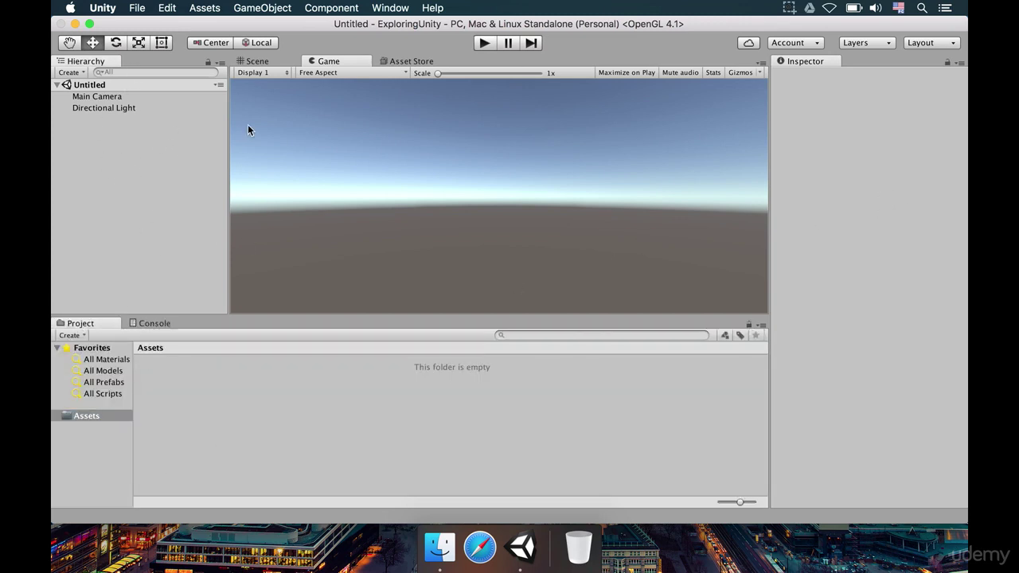
pyautogui.click(256, 63)
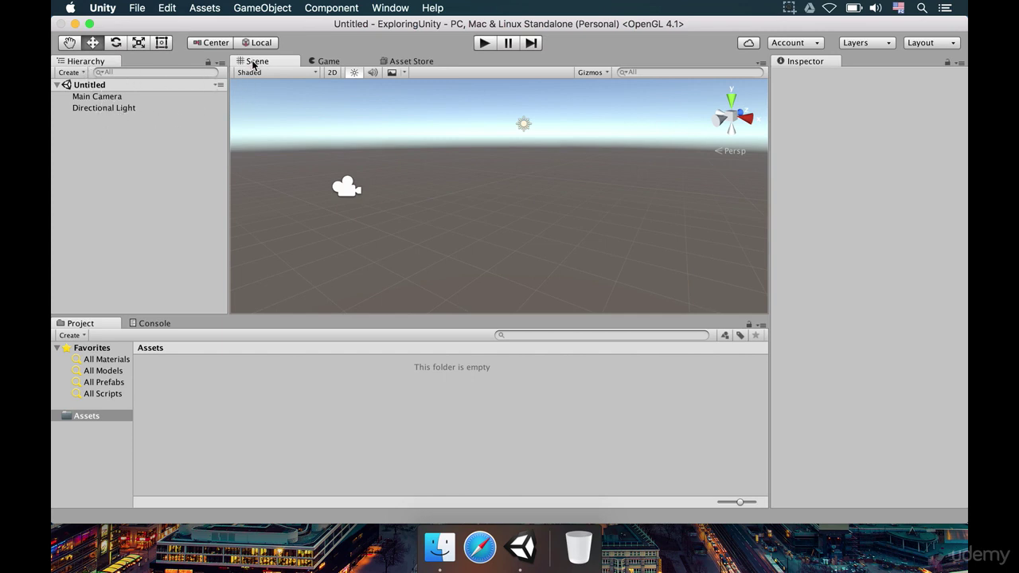
pyautogui.moveTo(471, 218); pyautogui.dragTo(439, 257, button='right')
pyautogui.click(341, 64)
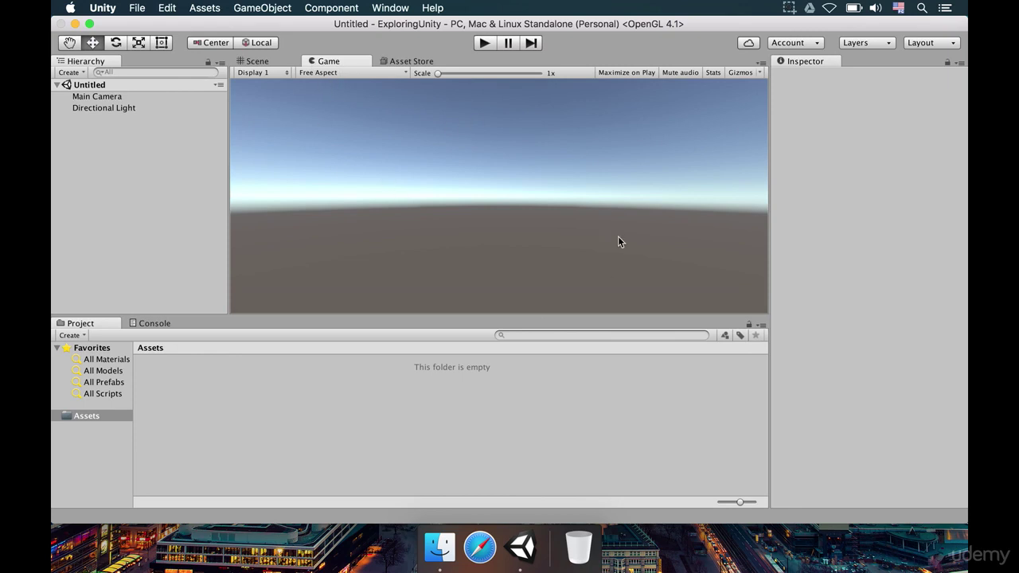
# - Review the Main Camera's properties, the Assets folder and the Console in turn, and return to the Project window
pyautogui.click(88, 97)
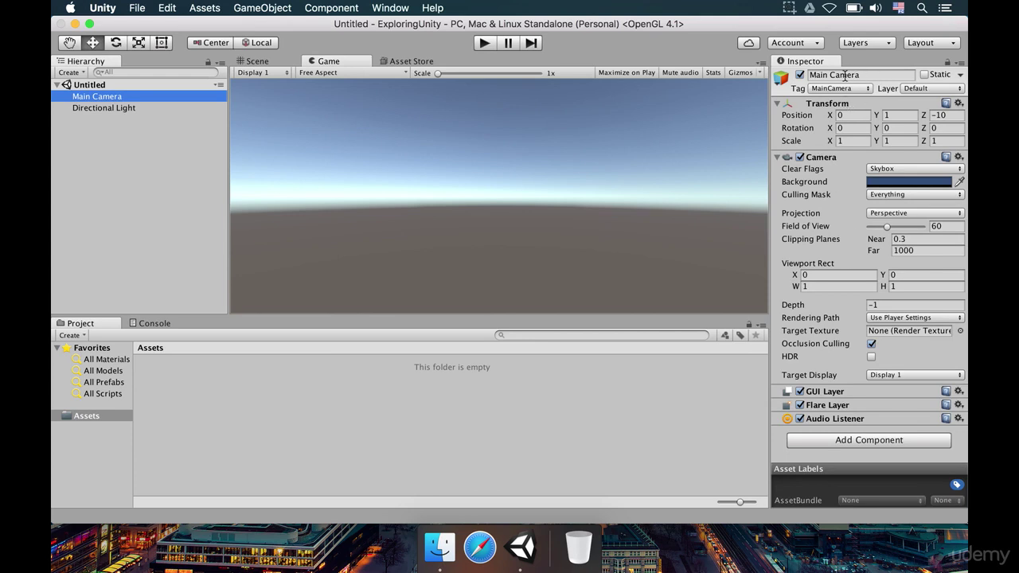
pyautogui.click(204, 446)
pyautogui.click(72, 415)
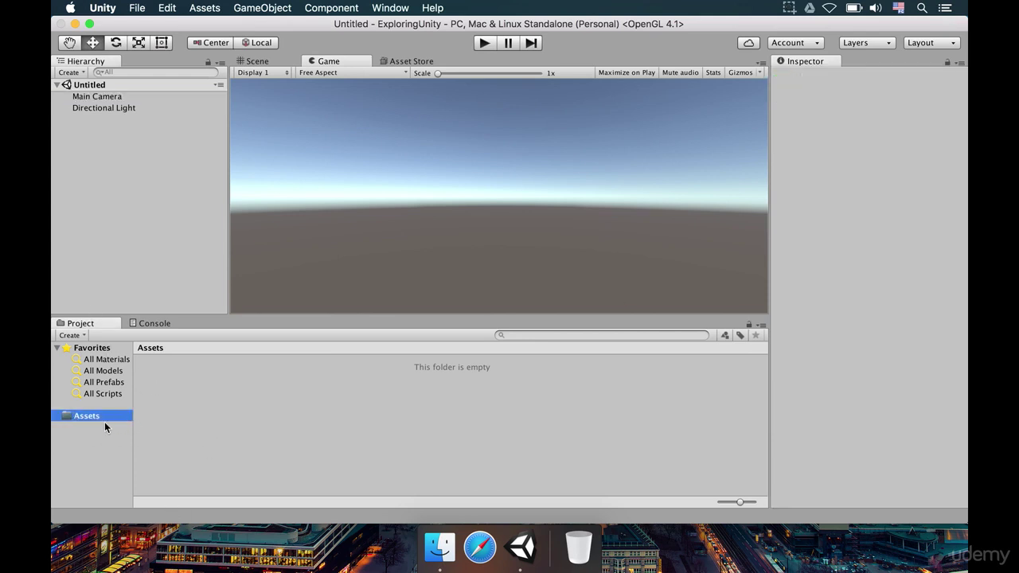
pyautogui.click(151, 323)
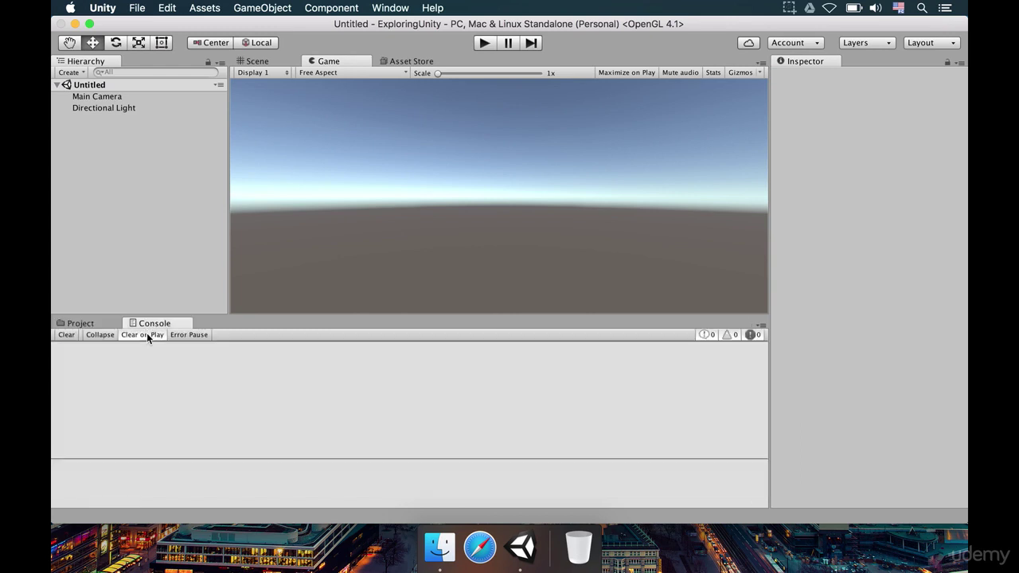
pyautogui.click(111, 324)
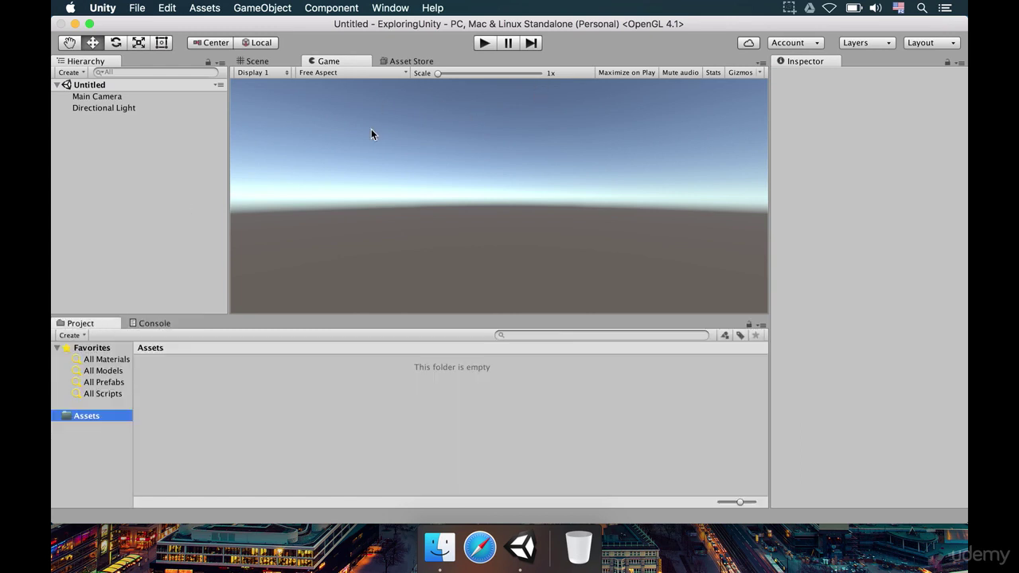